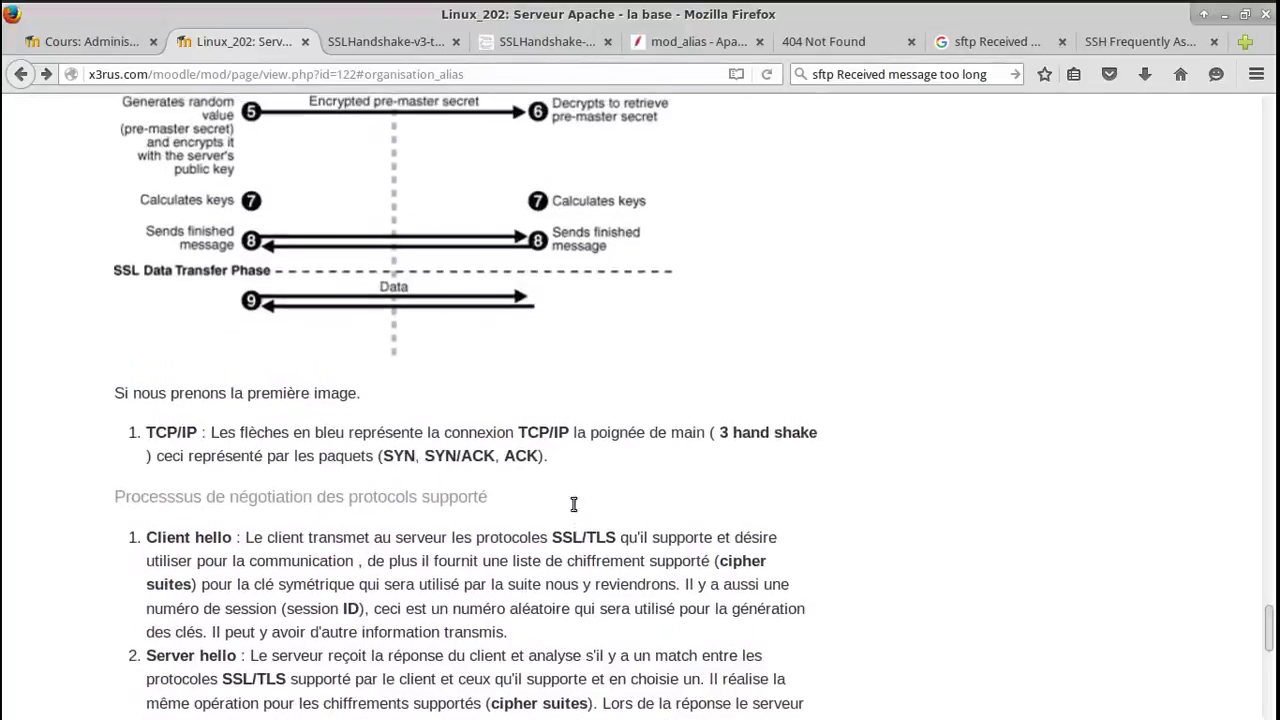
Highlight the TCP/IP handshake item on the course page and read on to the "Processus de validation du certificat" section
scroll(588, 532, down, 2)
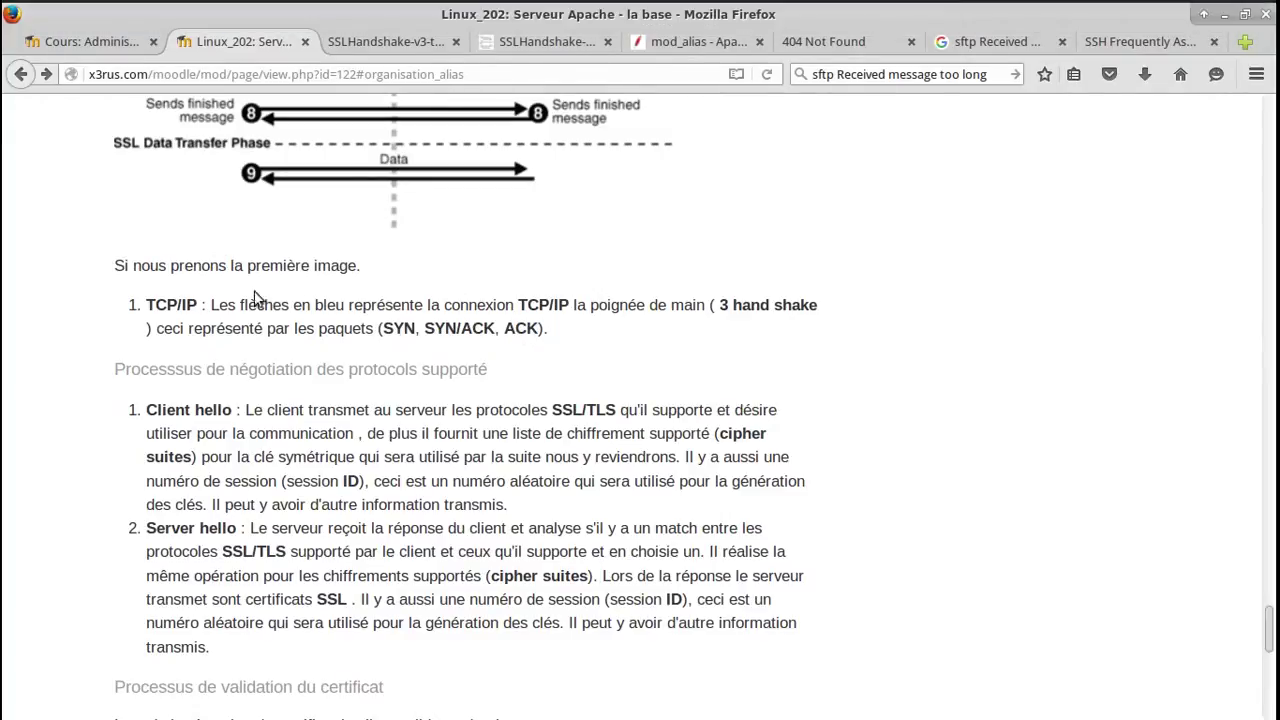
drag(146, 308, 436, 328)
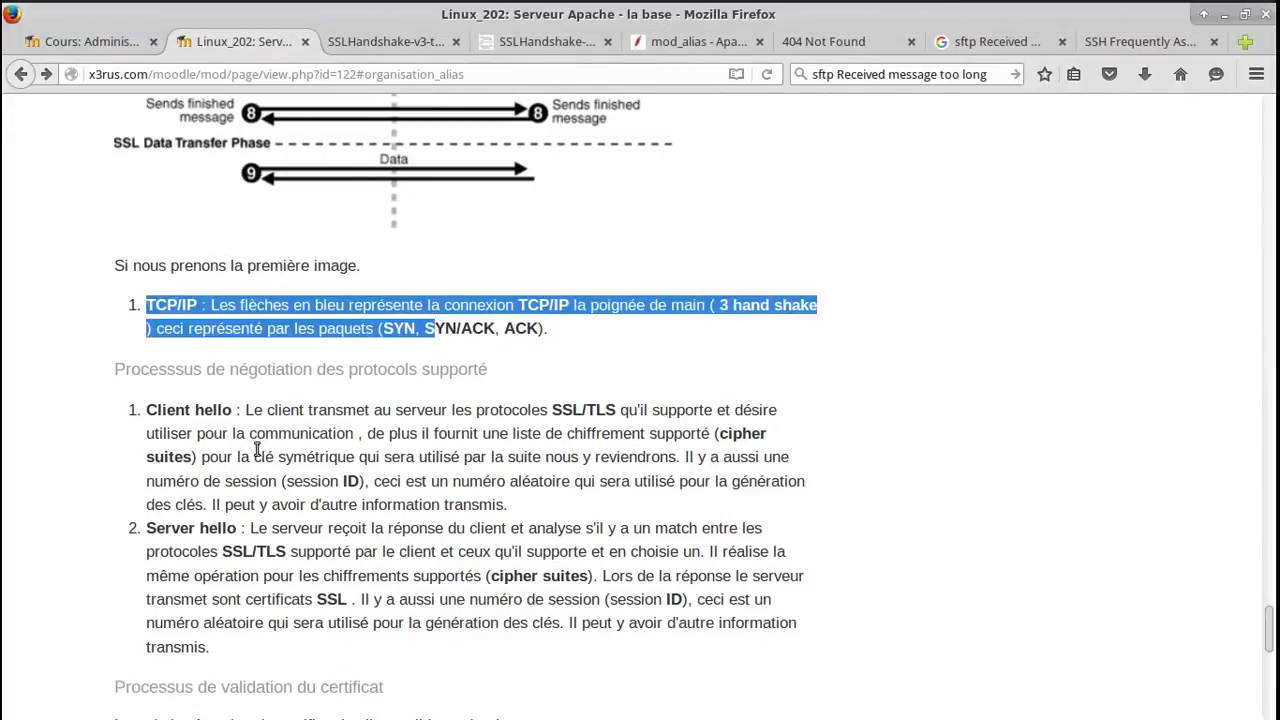
scroll(258, 449, down, 4)
scroll(307, 393, down, 5)
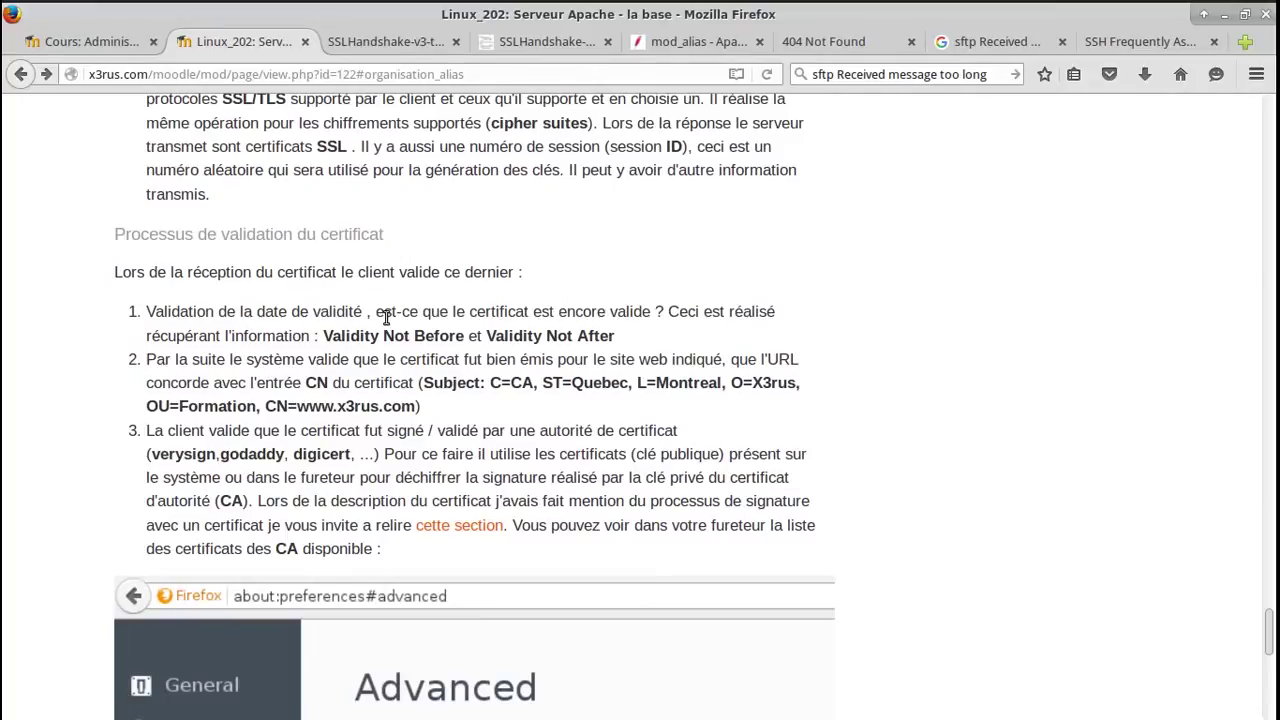
View the SSLHandshake-v3-two-way-auth.png and SSLHandshake-v2.gif diagrams, and return to the Linux_202 course page
click(368, 50)
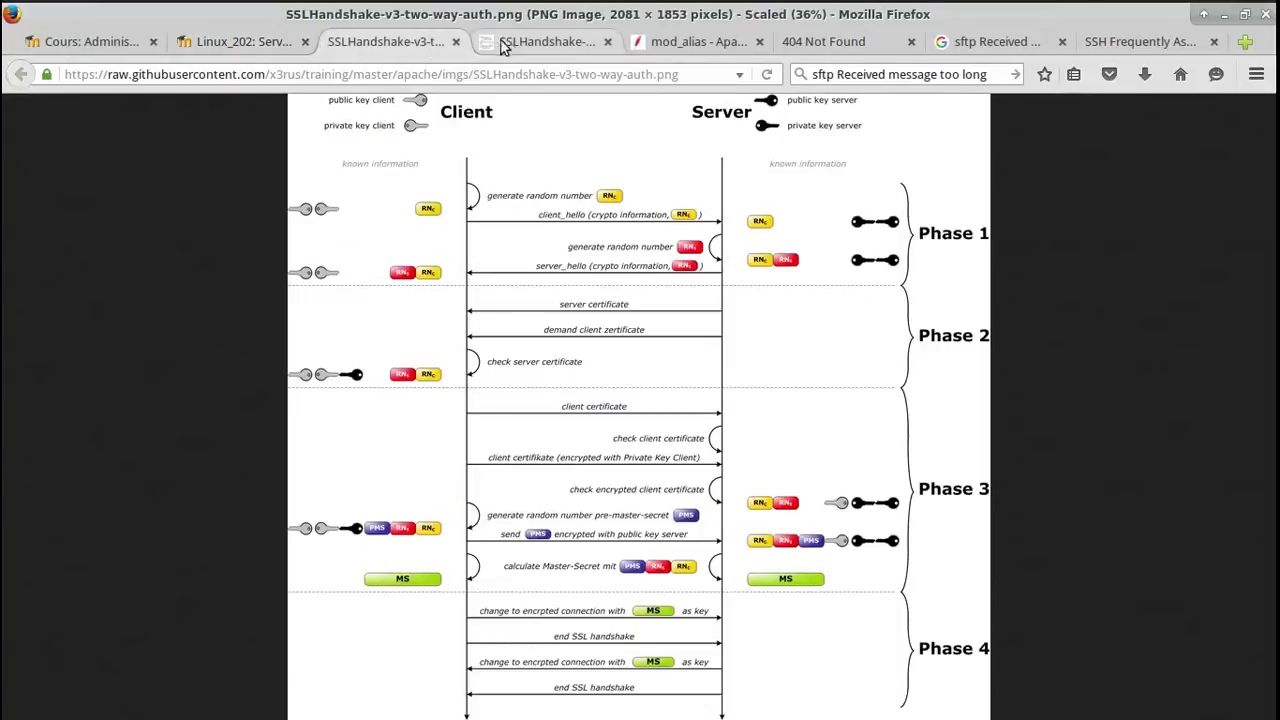
click(510, 42)
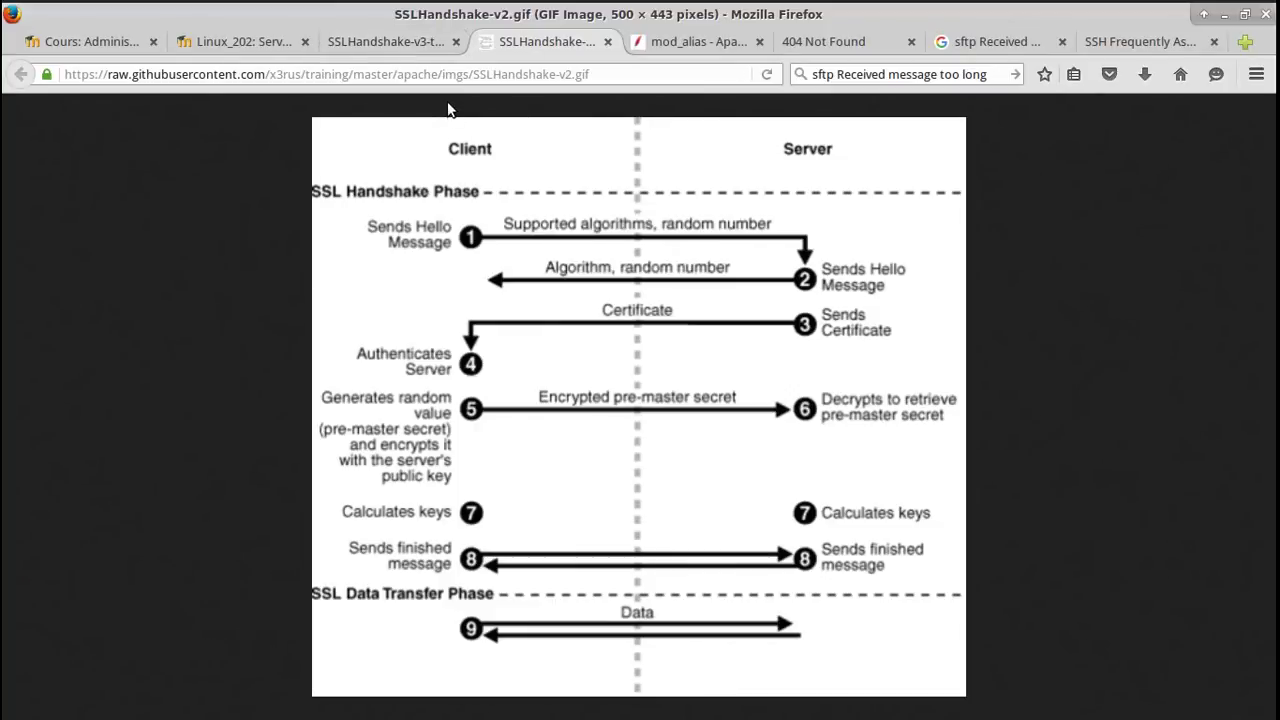
click(212, 38)
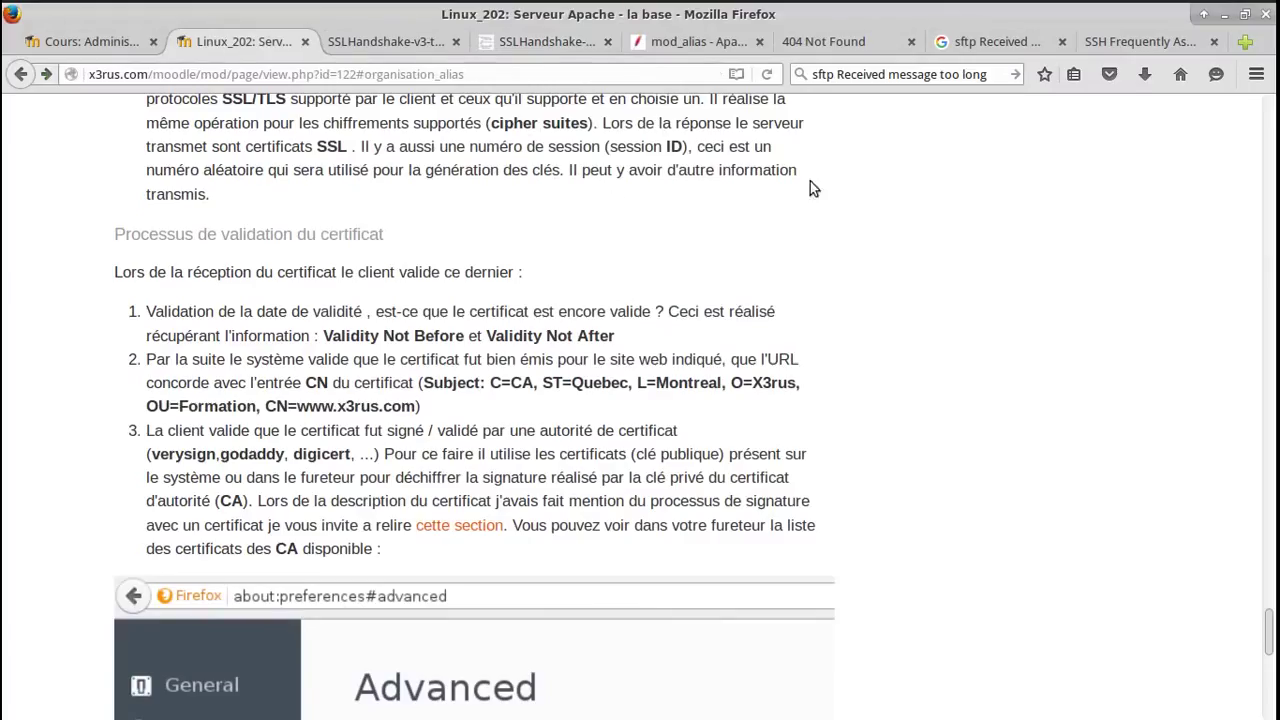
Open the browser's Certificate Manager from the advanced certificate preferences
click(1256, 74)
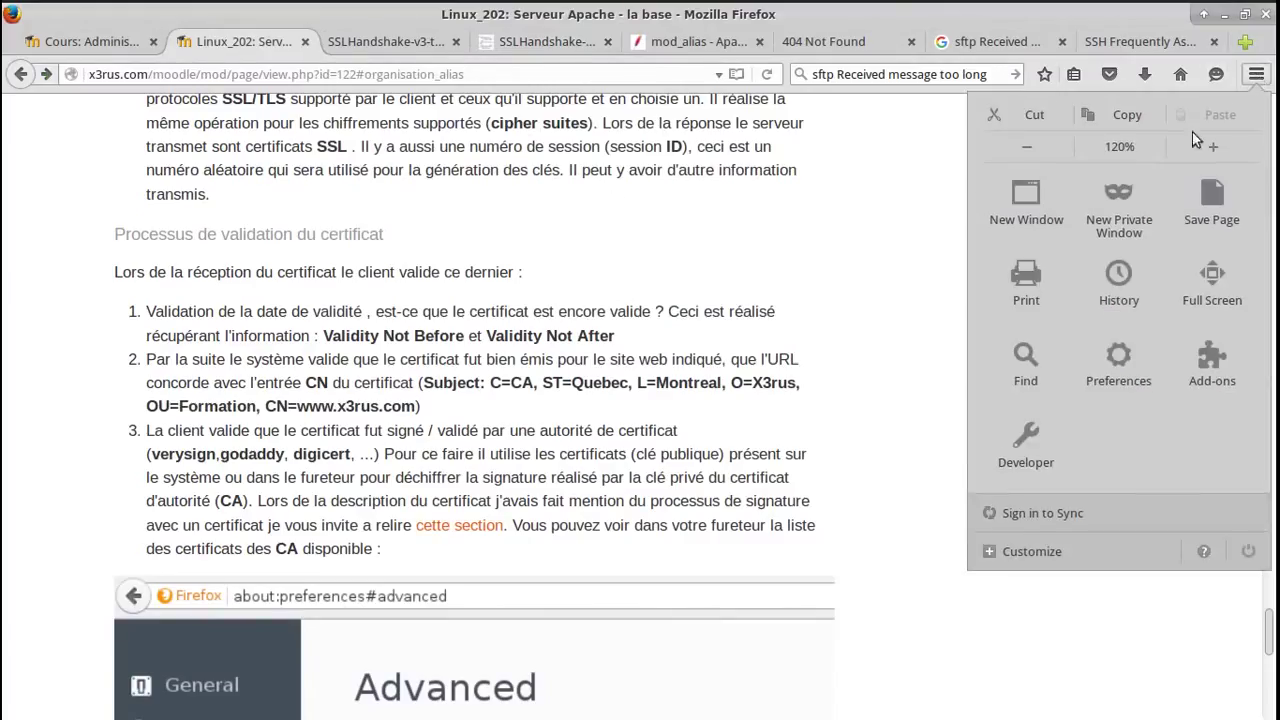
click(1133, 369)
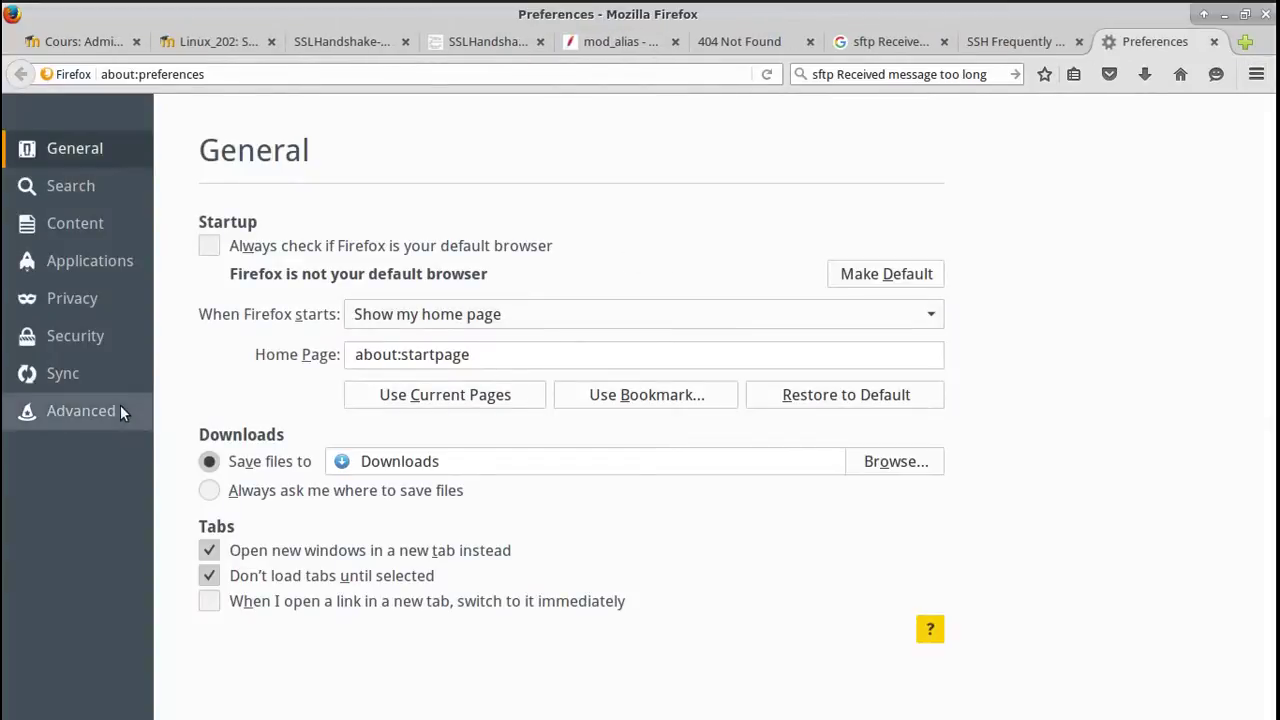
click(113, 411)
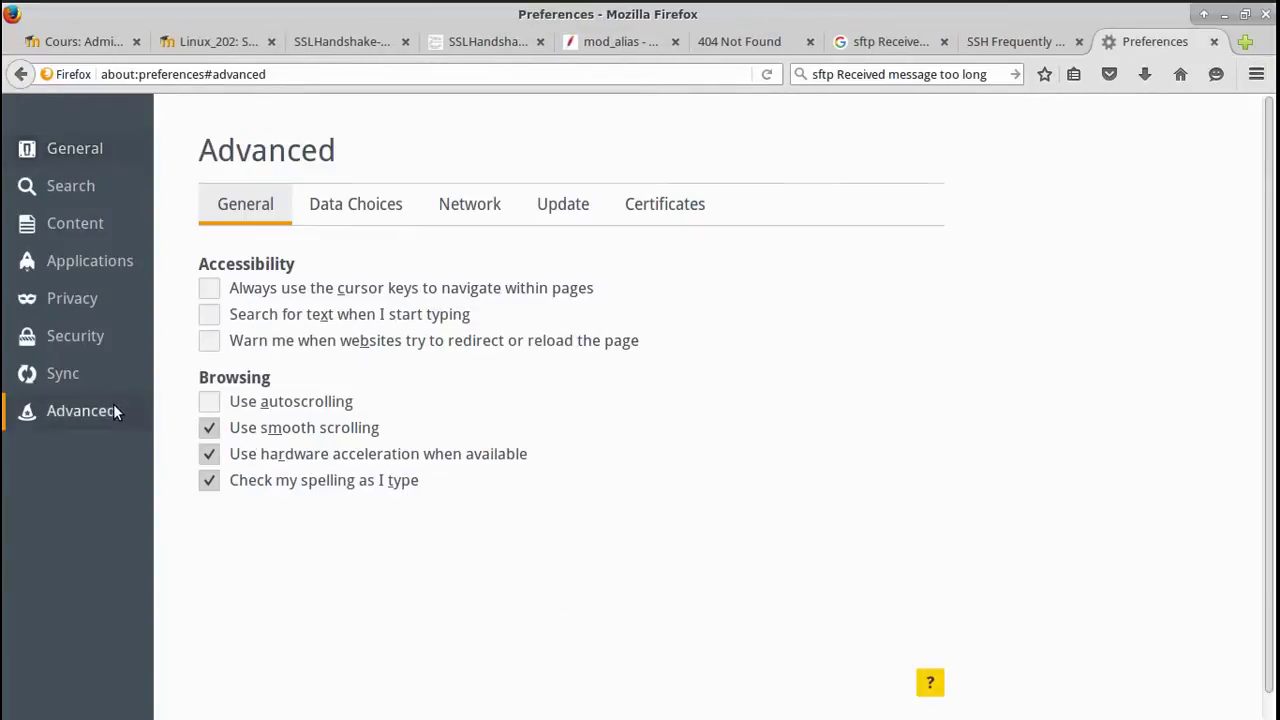
click(655, 210)
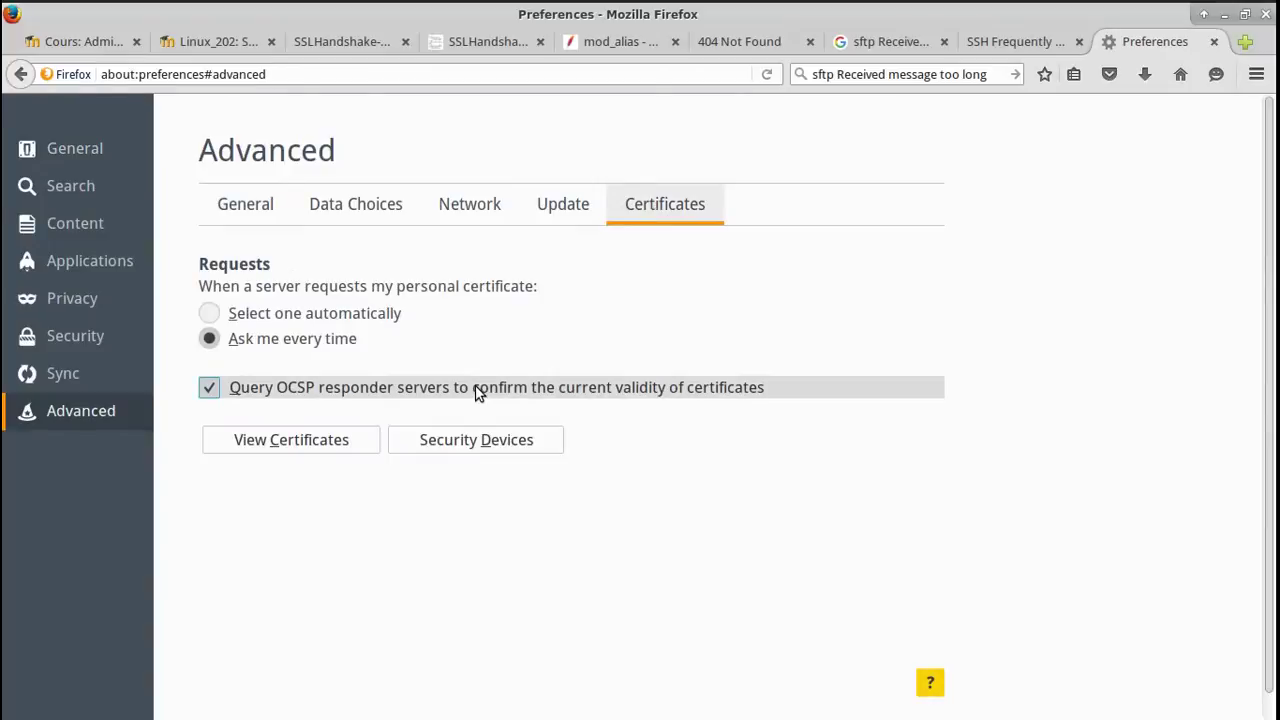
click(297, 443)
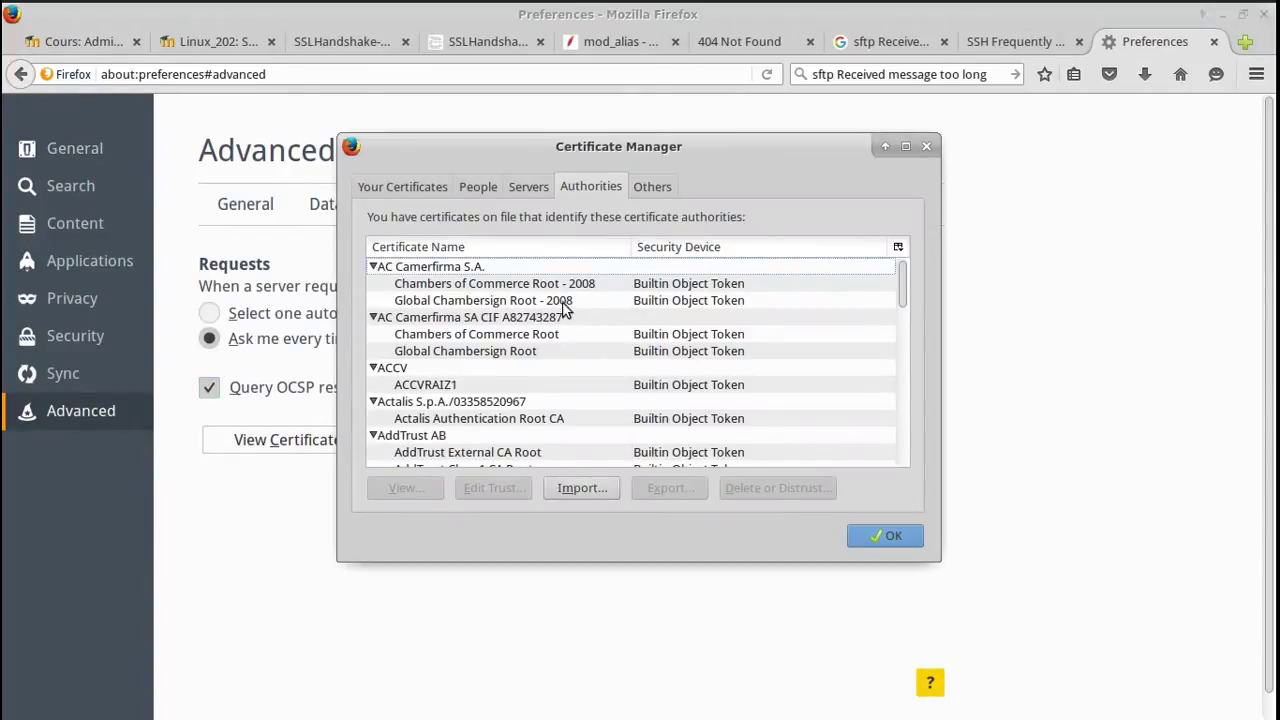
Browse the certificate authorities list through the DigiCert and GeoTrust entries to the Go Daddy ones
scroll(589, 319, down, 15)
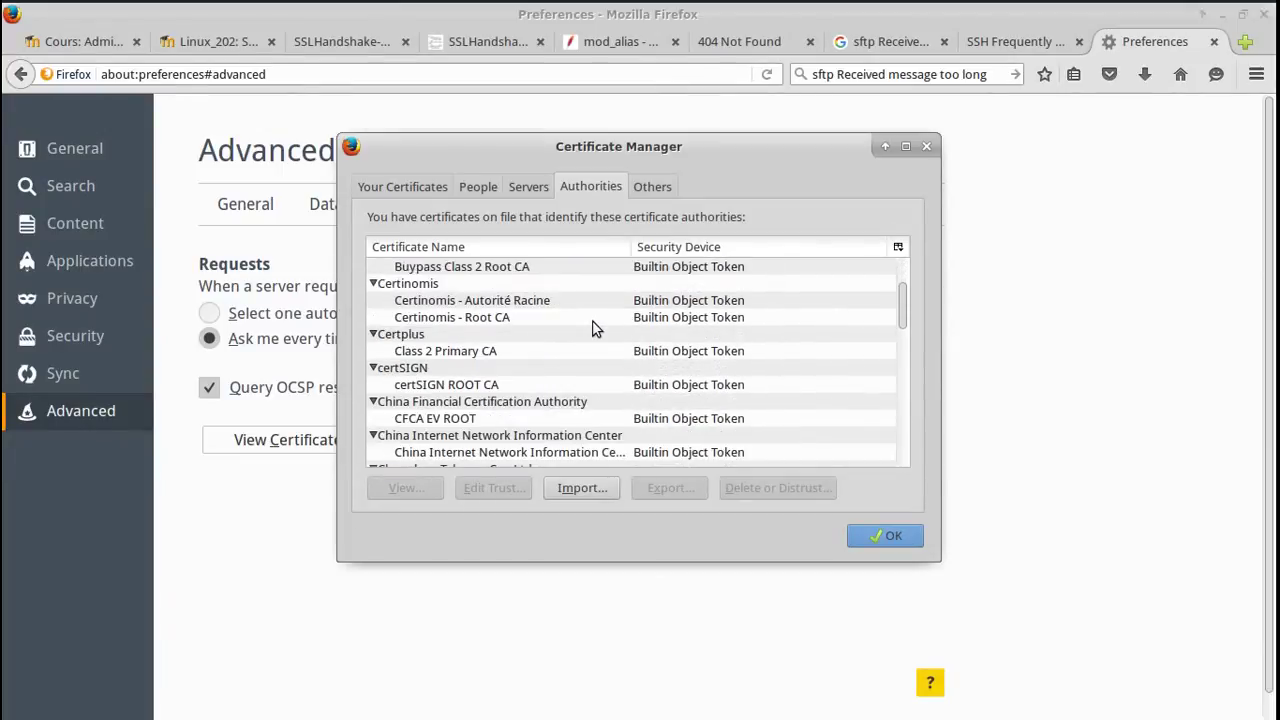
scroll(592, 328, down, 15)
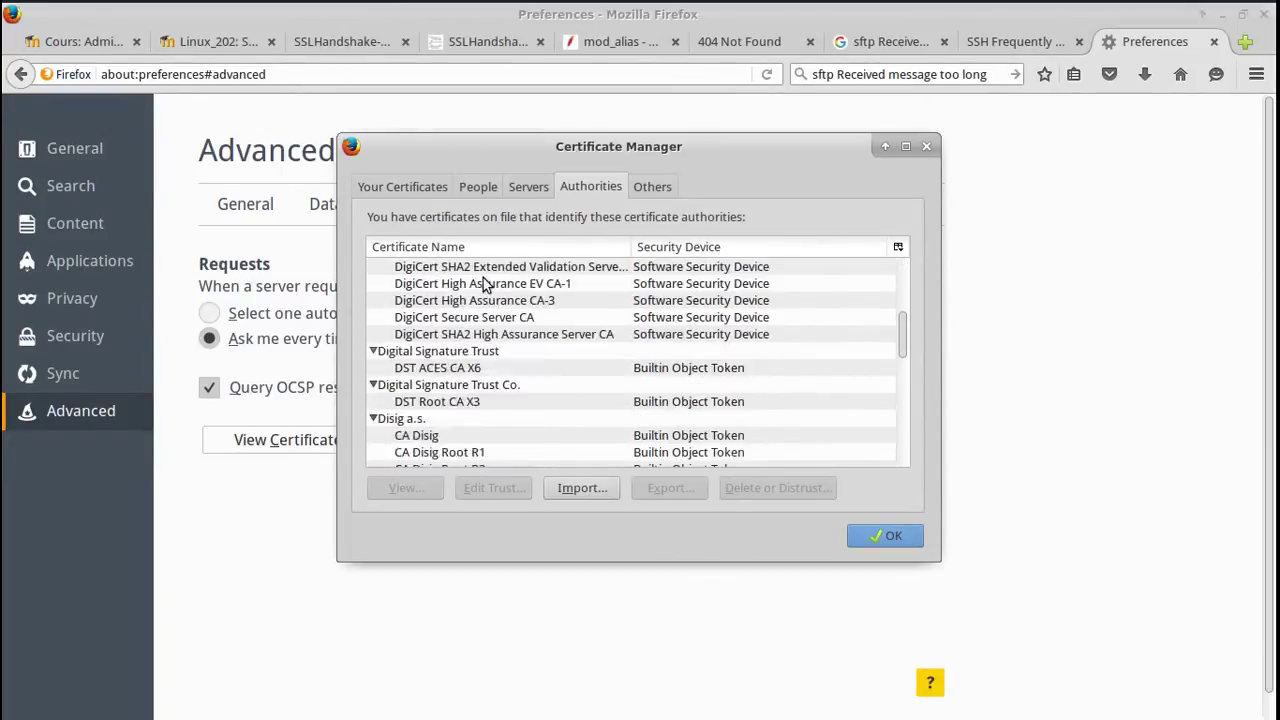
scroll(451, 314, up, 2)
scroll(451, 314, down, 6)
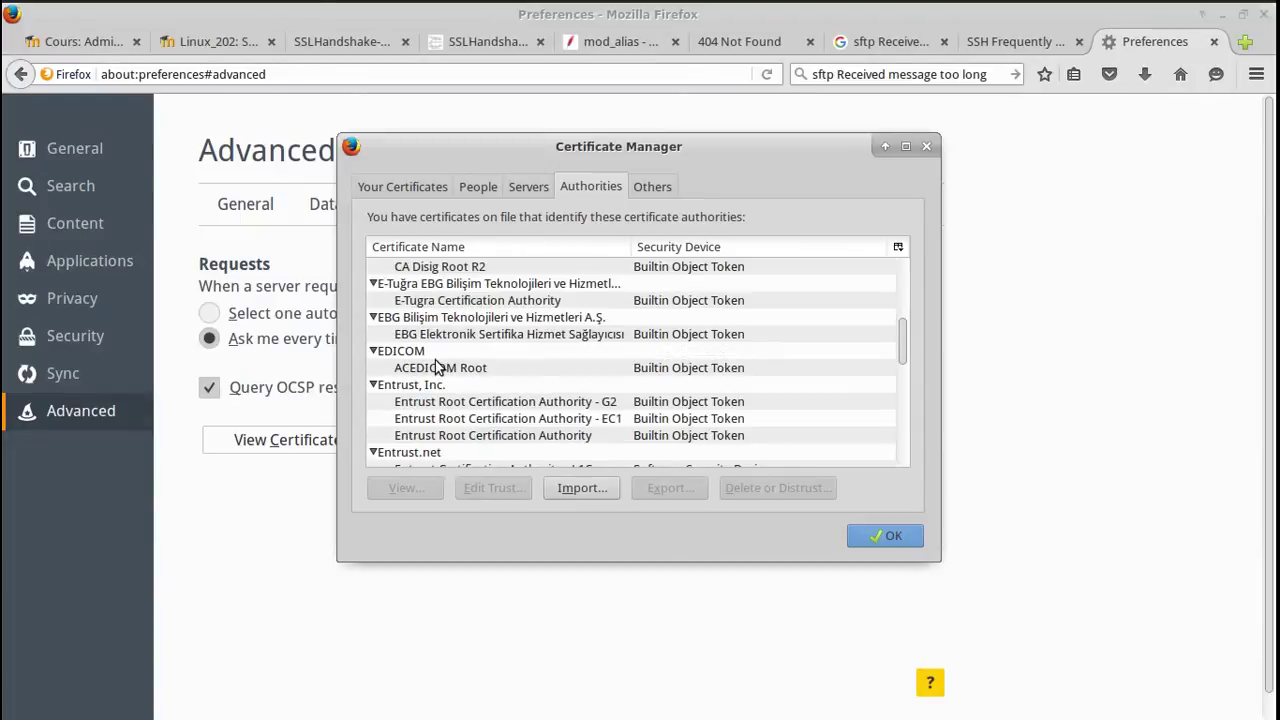
scroll(440, 365, down, 10)
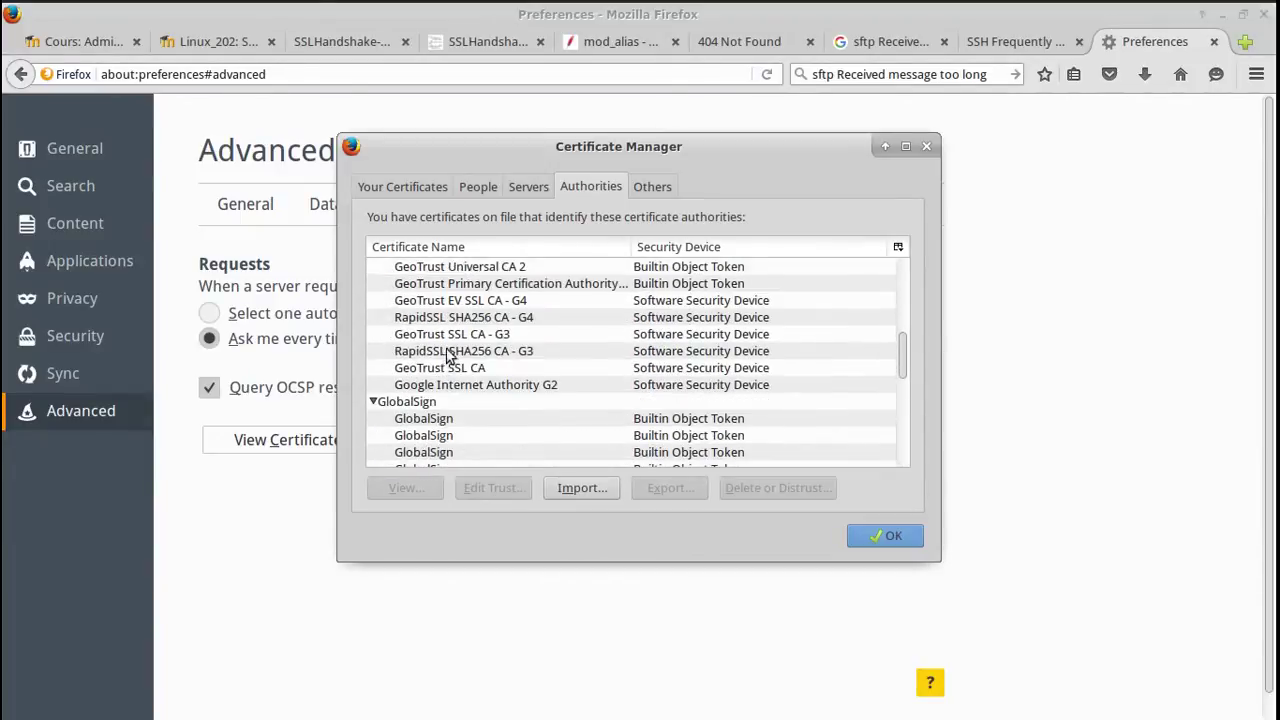
scroll(447, 358, down, 7)
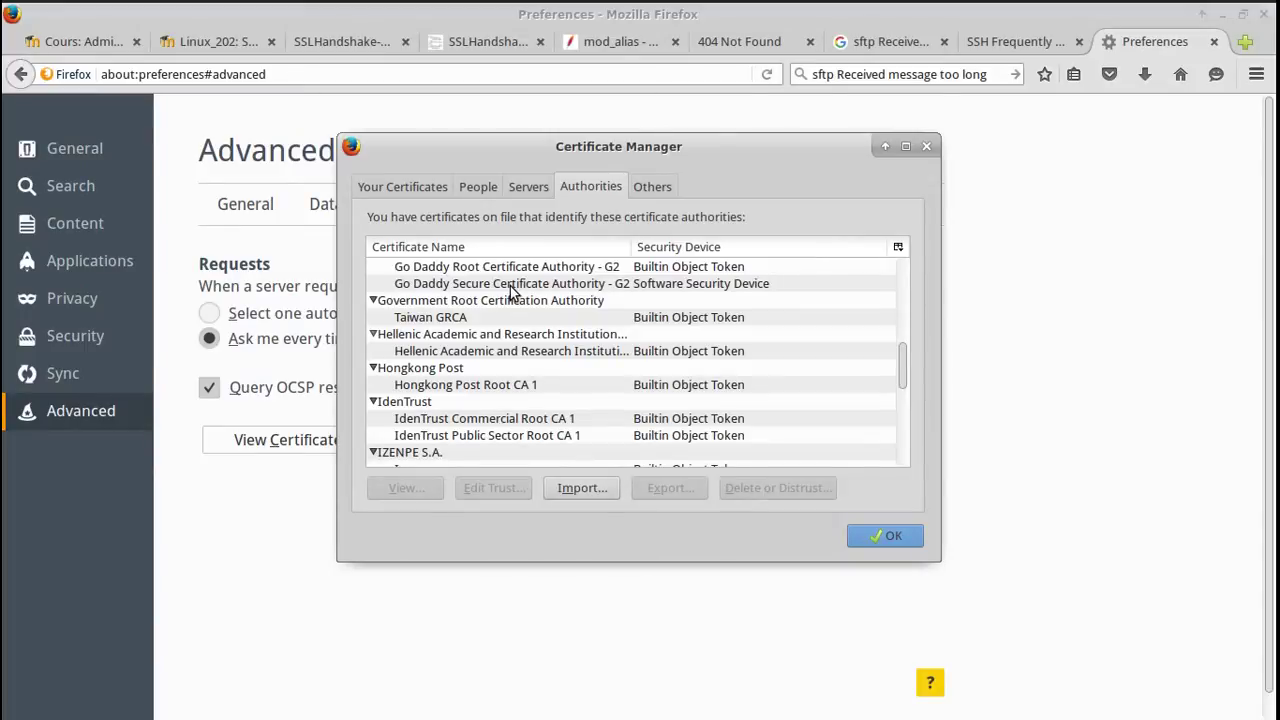
Check the personal certificates and the authorities list, then close the Certificate Manager and return to the course page
click(398, 186)
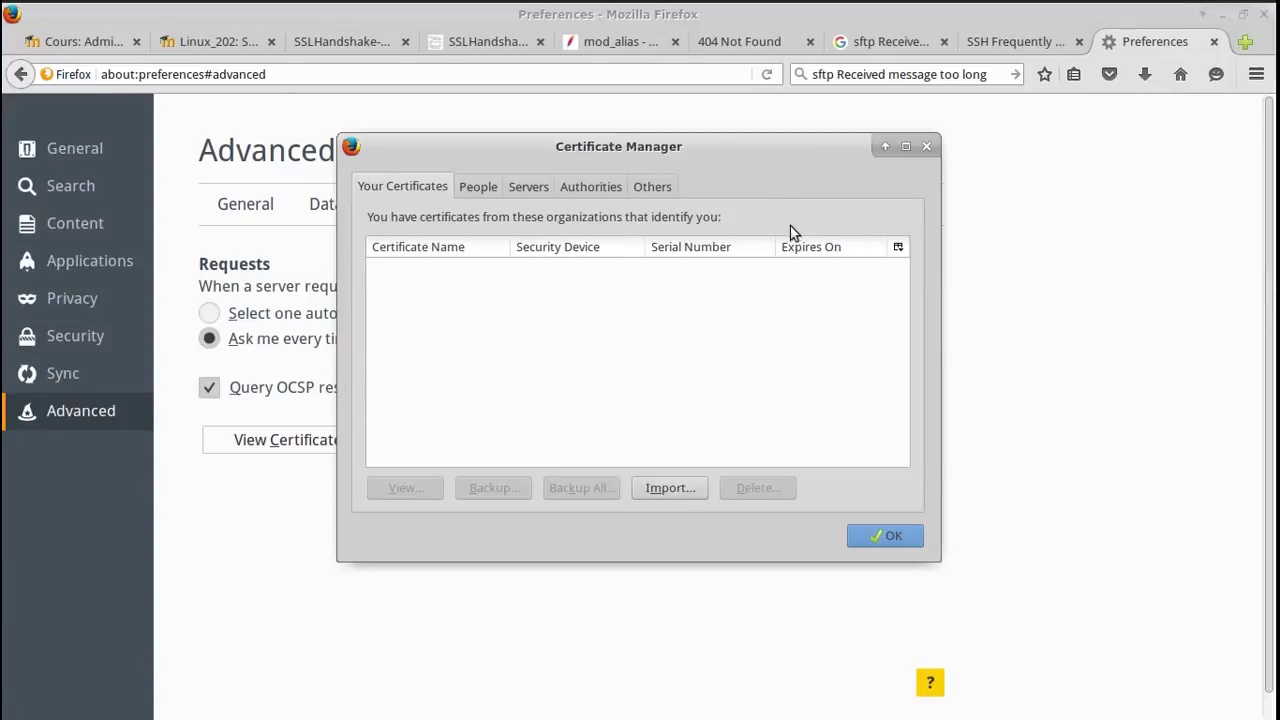
click(593, 186)
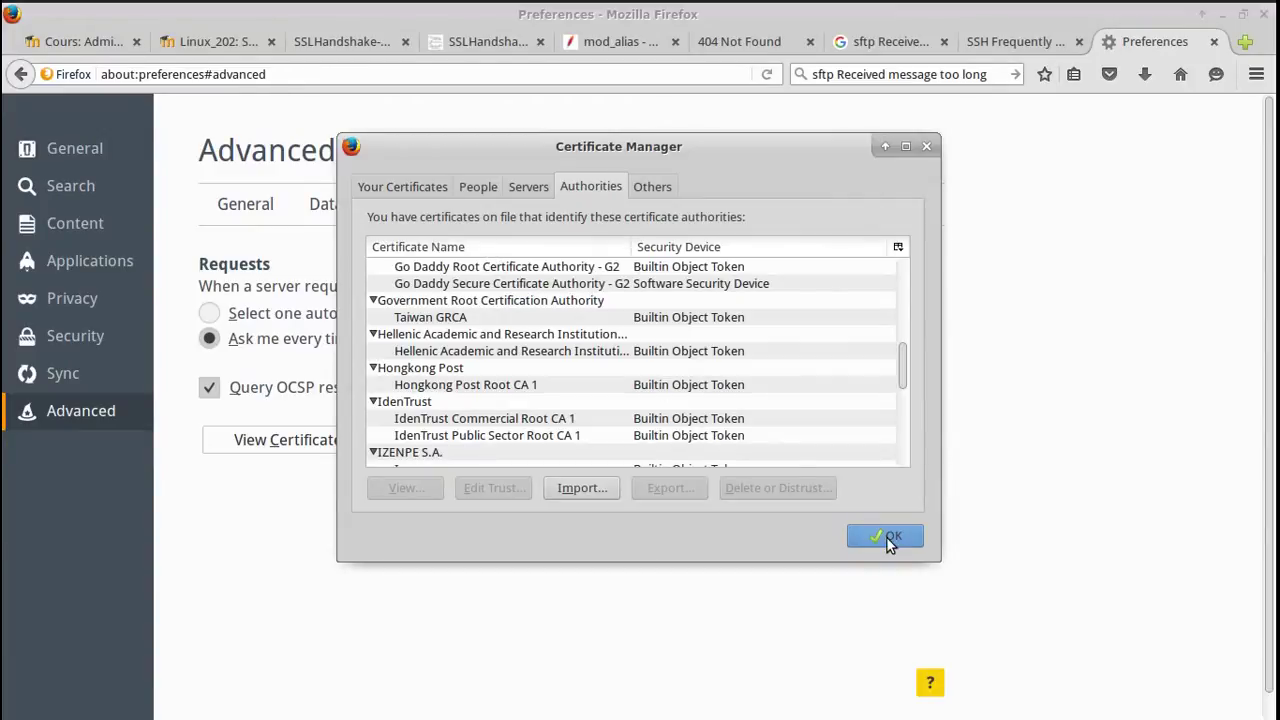
click(926, 148)
click(215, 41)
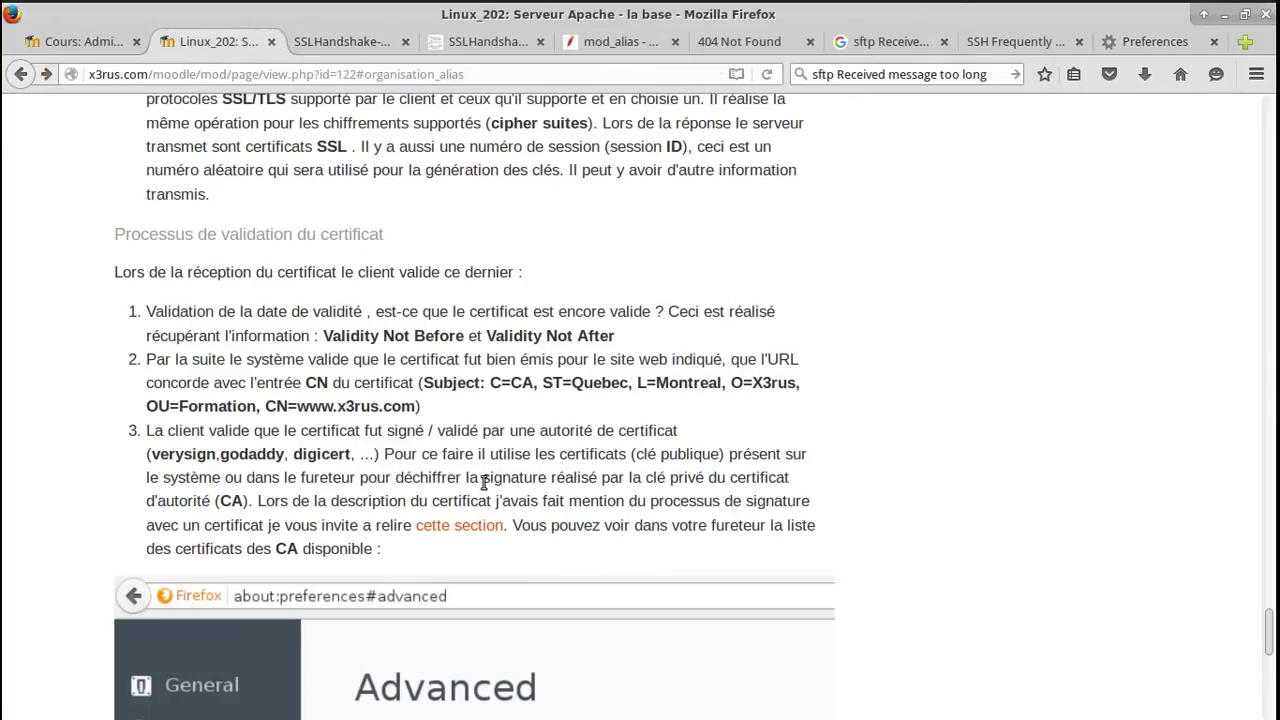
Examine the course page illustrations of the certificate list and the CRL distribution points field
scroll(481, 477, down, 6)
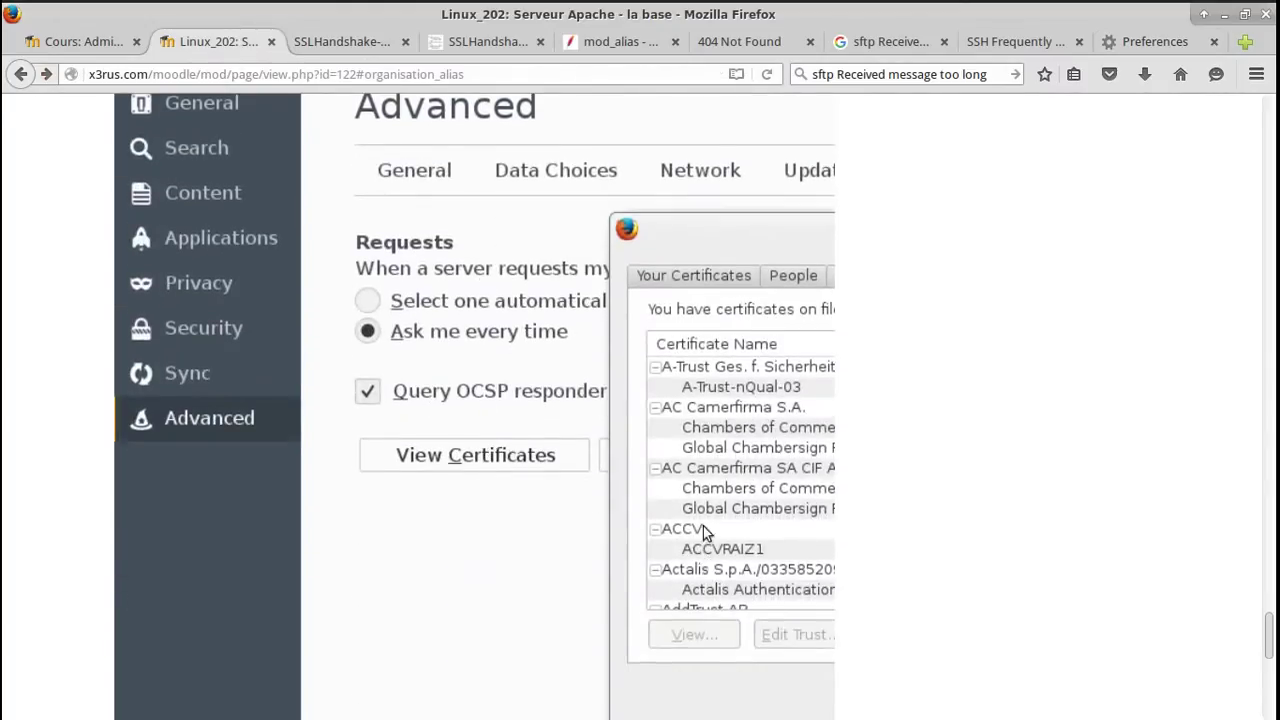
scroll(703, 526, down, 9)
scroll(624, 489, down, 3)
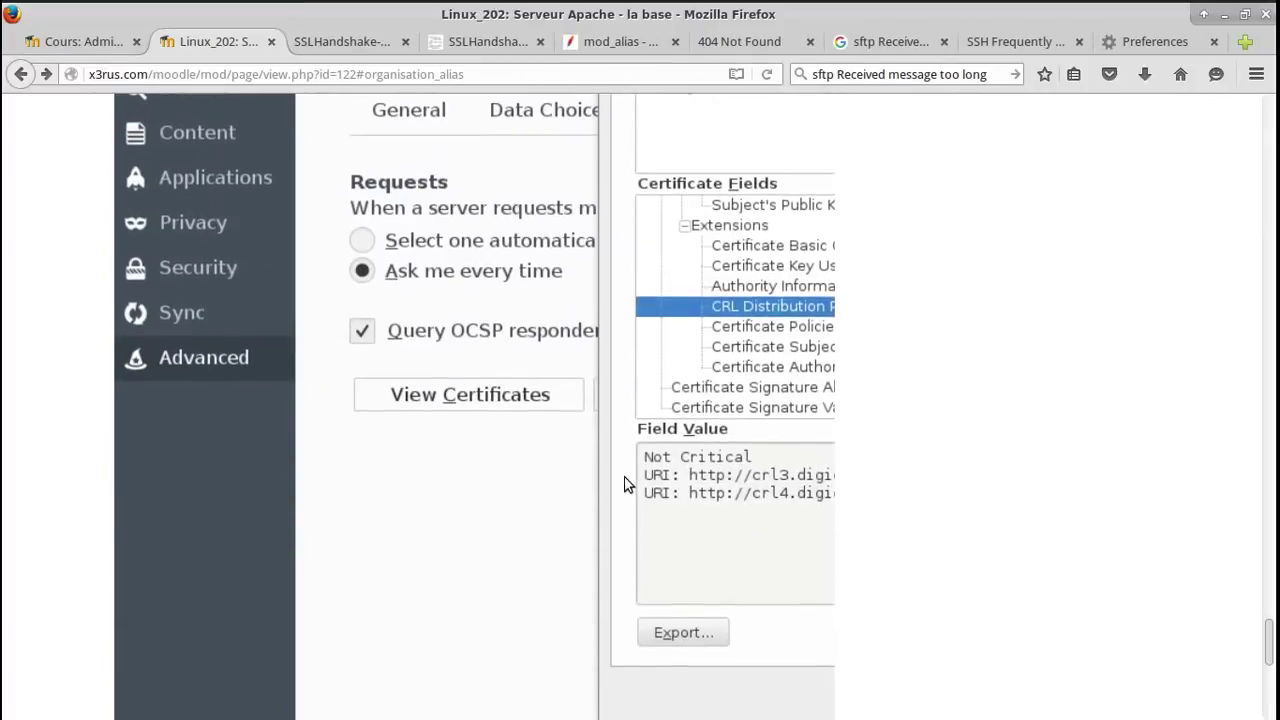
scroll(625, 475, up, 3)
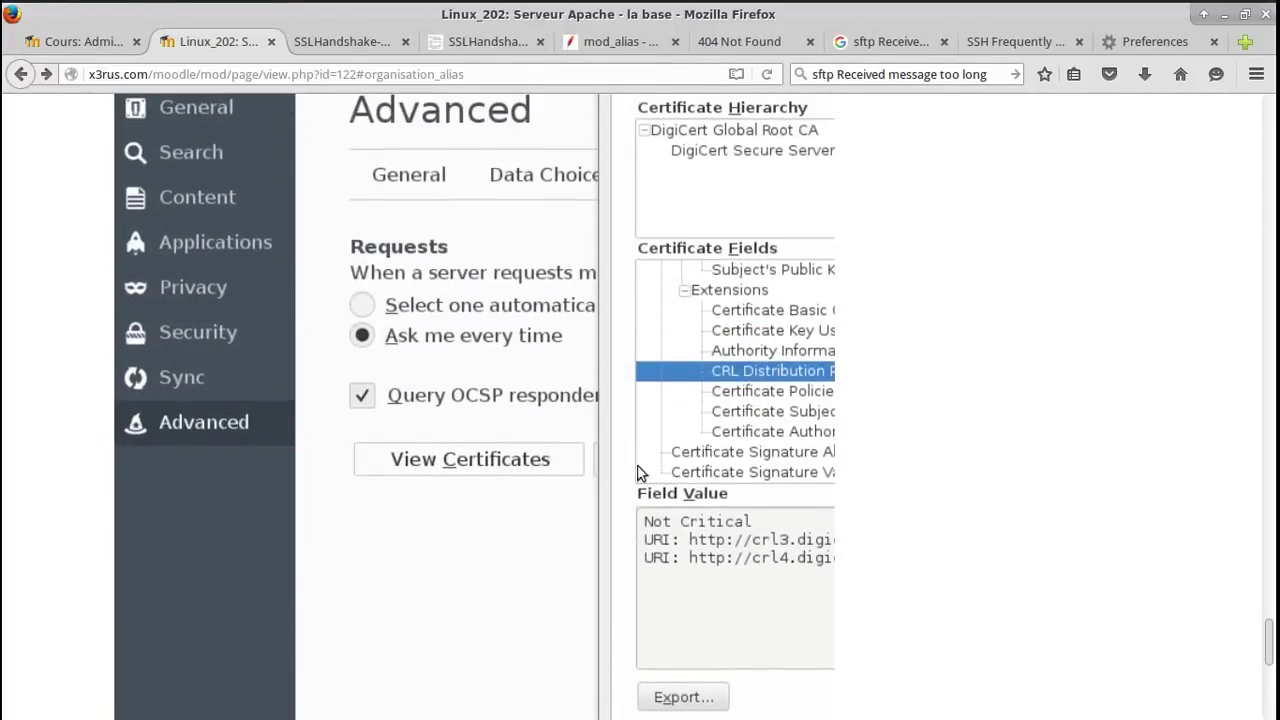
Reopen the Certificate Manager from the preferences and view the server certificates, then the authorities list
click(1166, 40)
click(305, 437)
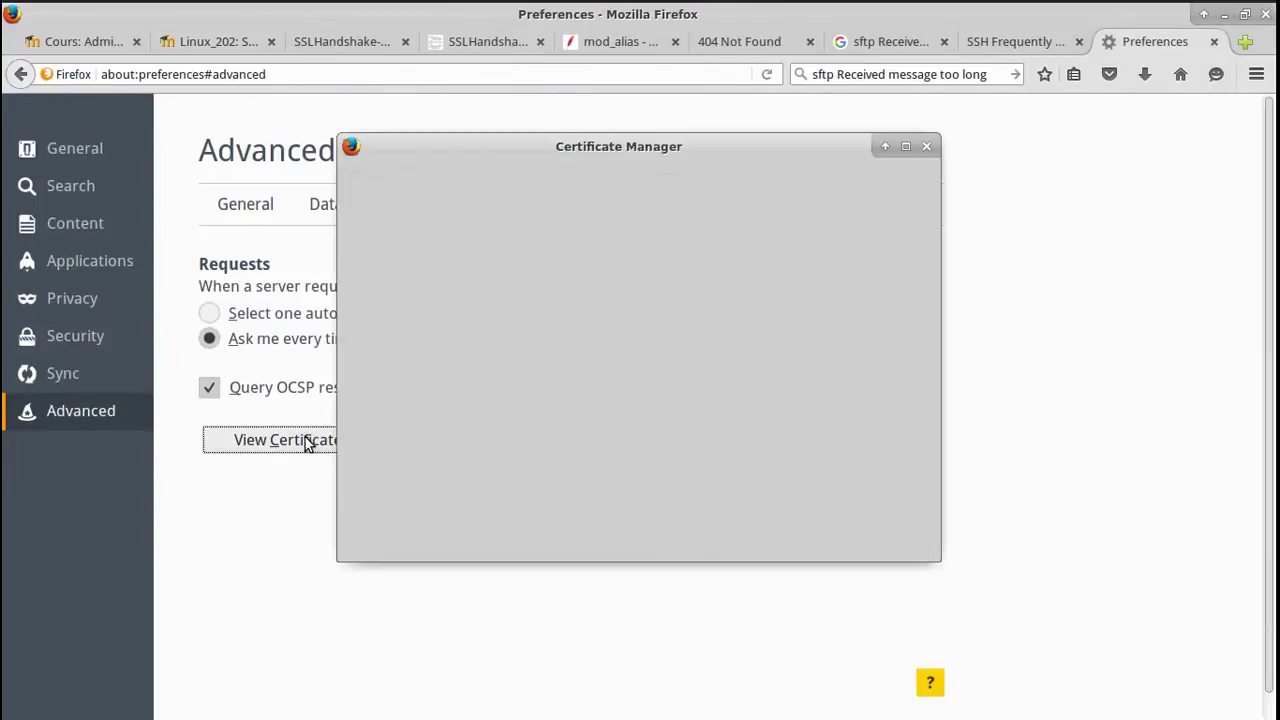
click(662, 190)
click(548, 189)
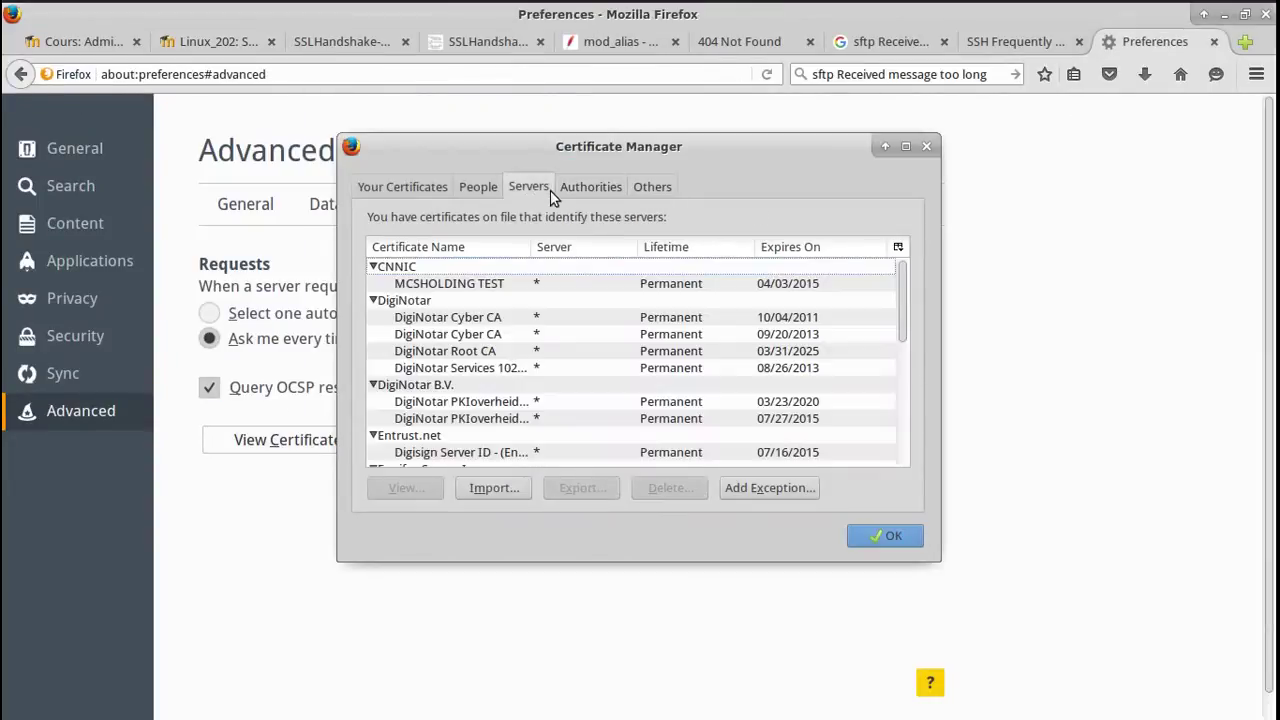
click(578, 190)
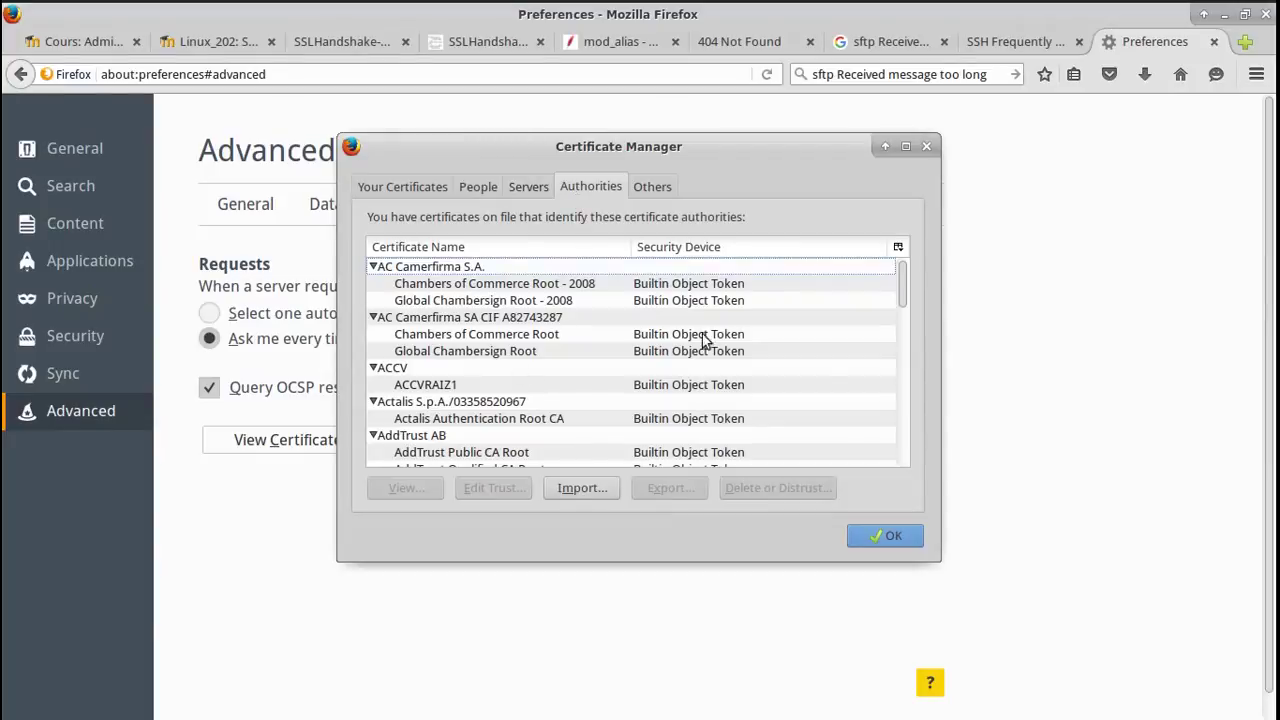
Browse the certificate authorities from the AC Camerfirma entries down to the VeriSign certificates
scroll(642, 306, down, 1)
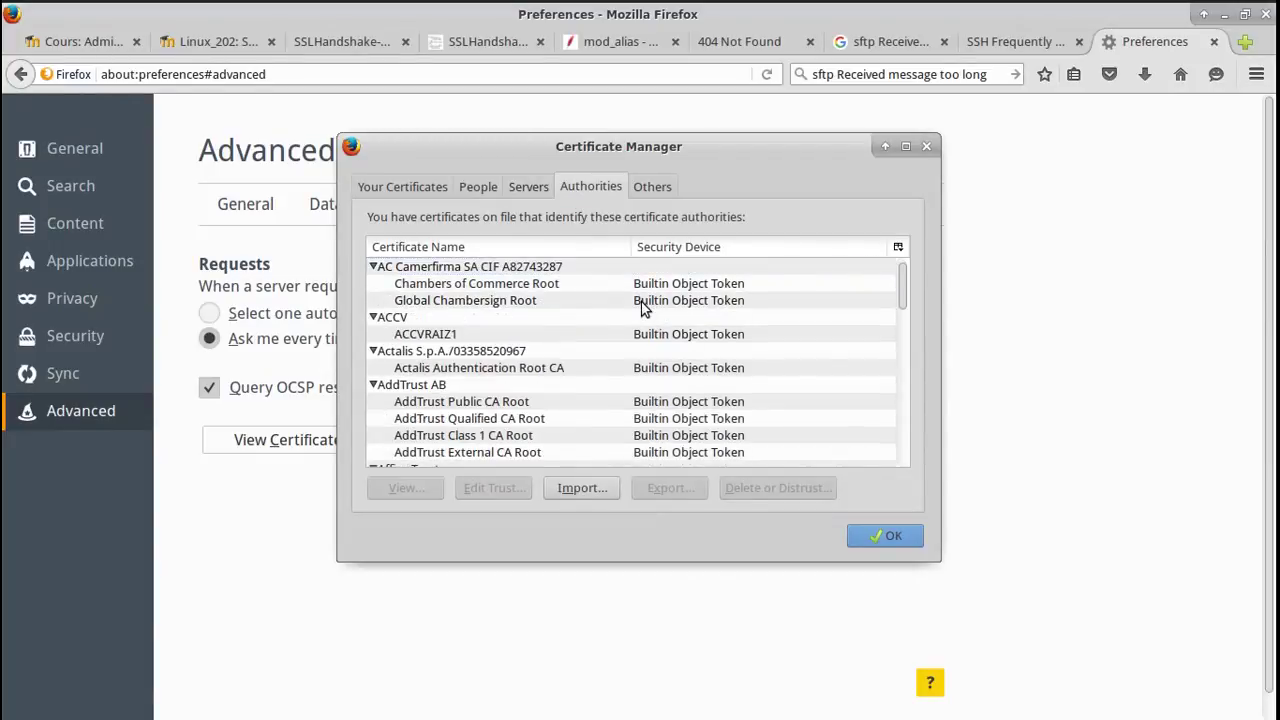
scroll(643, 308, up, 1)
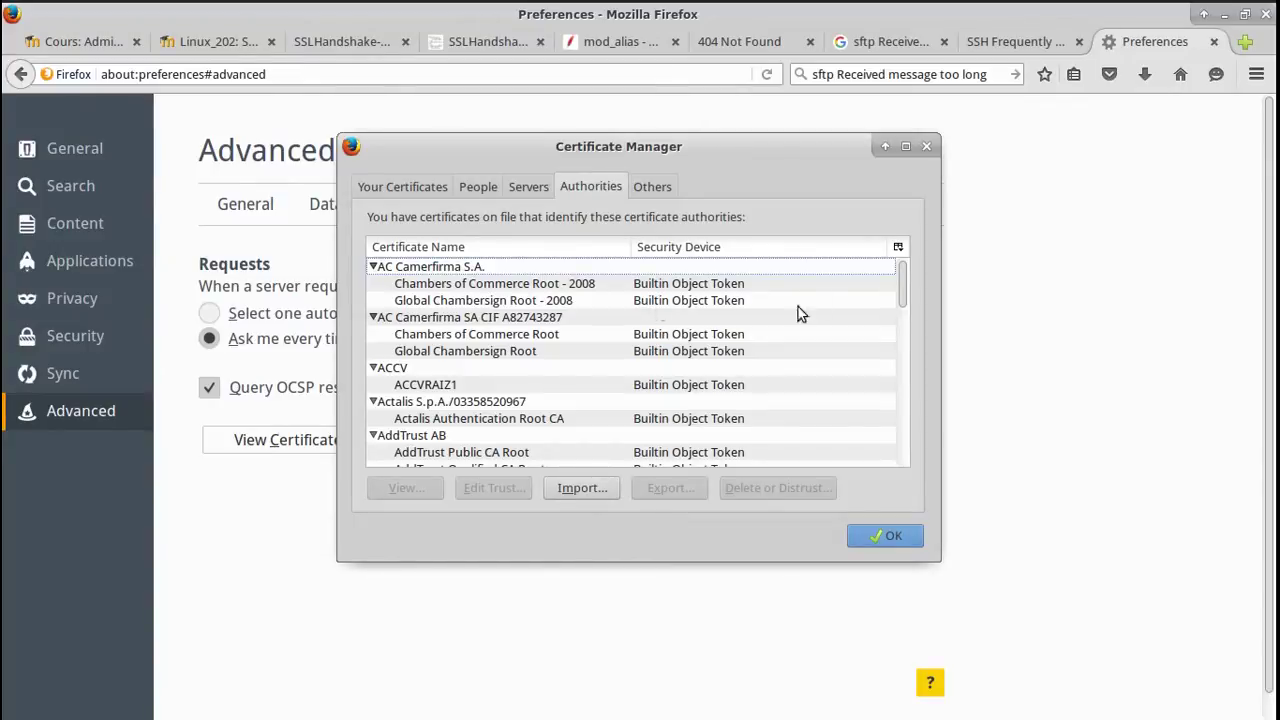
drag(903, 277, 897, 432)
scroll(845, 412, down, 3)
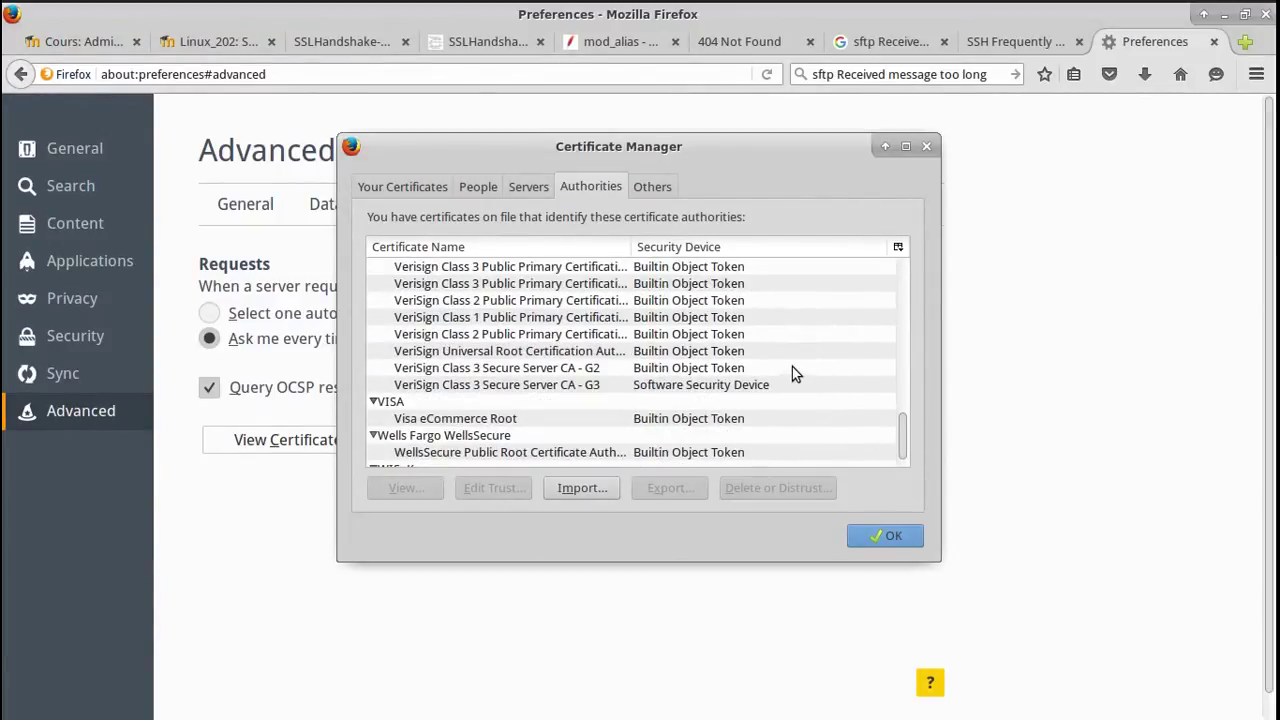
Compare the server certificates with the authorities, and examine the authority entries from WISeKey back to thawte
click(525, 187)
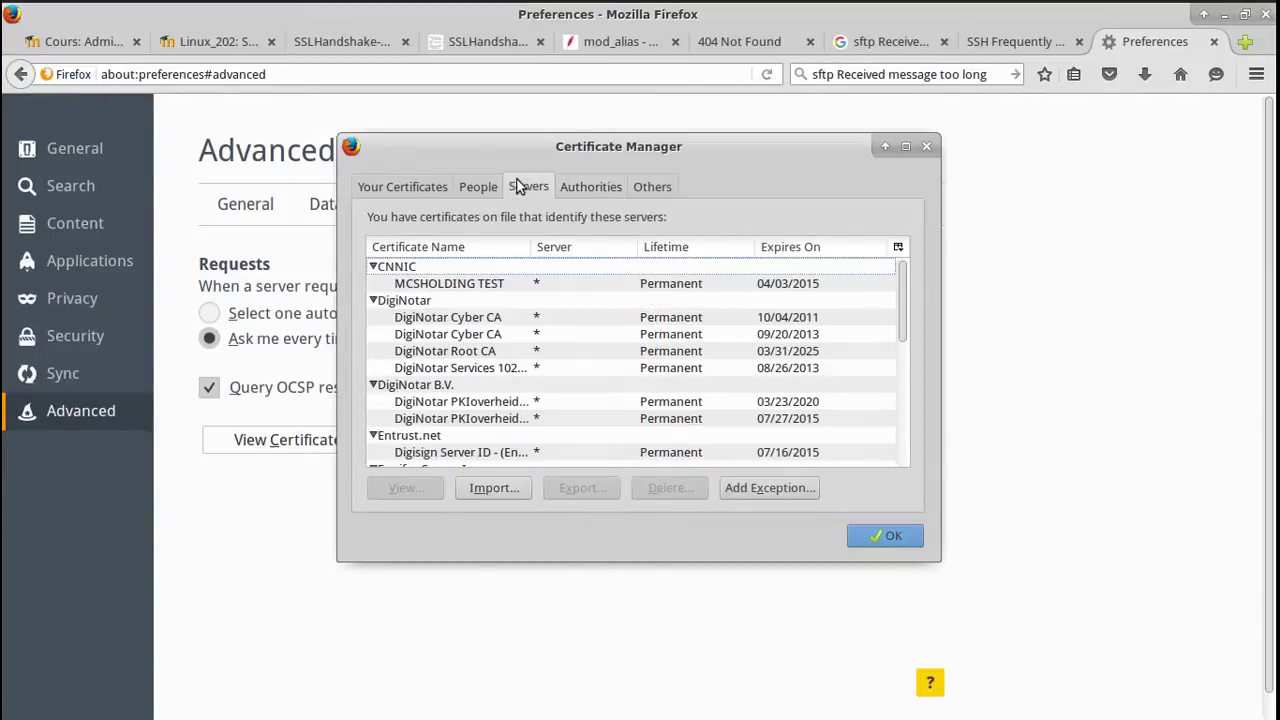
click(597, 188)
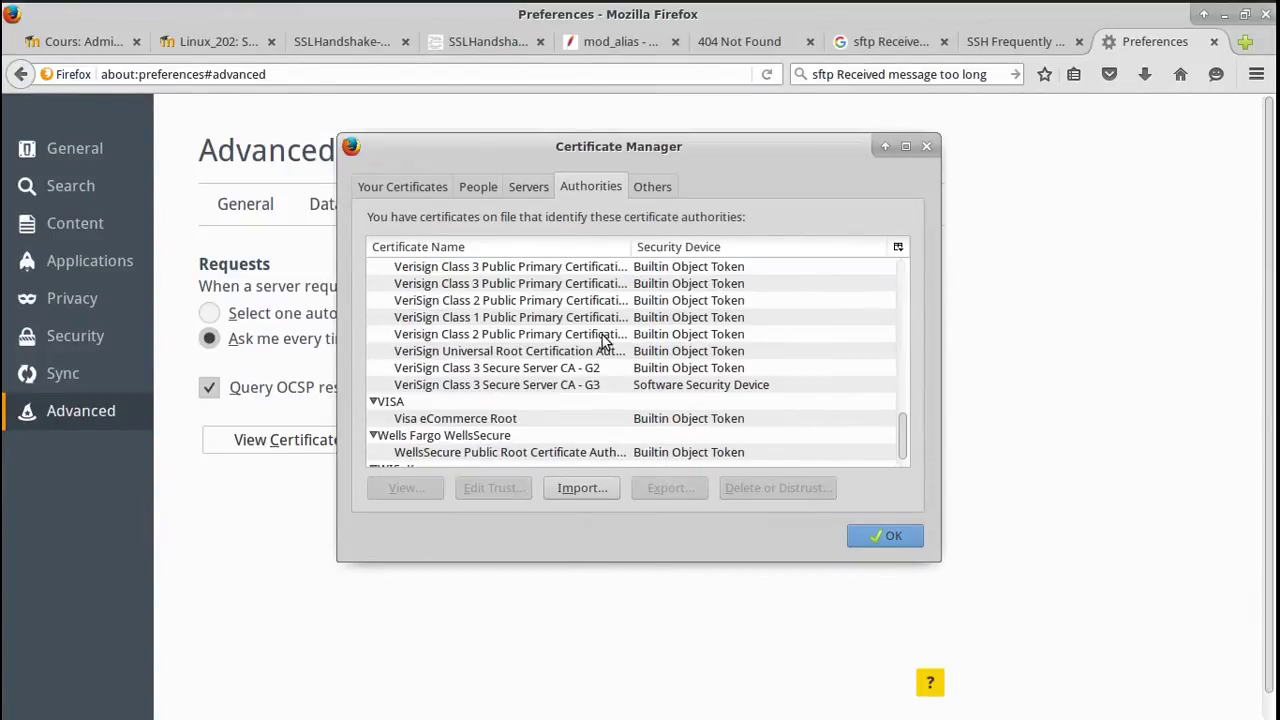
scroll(606, 341, up, 3)
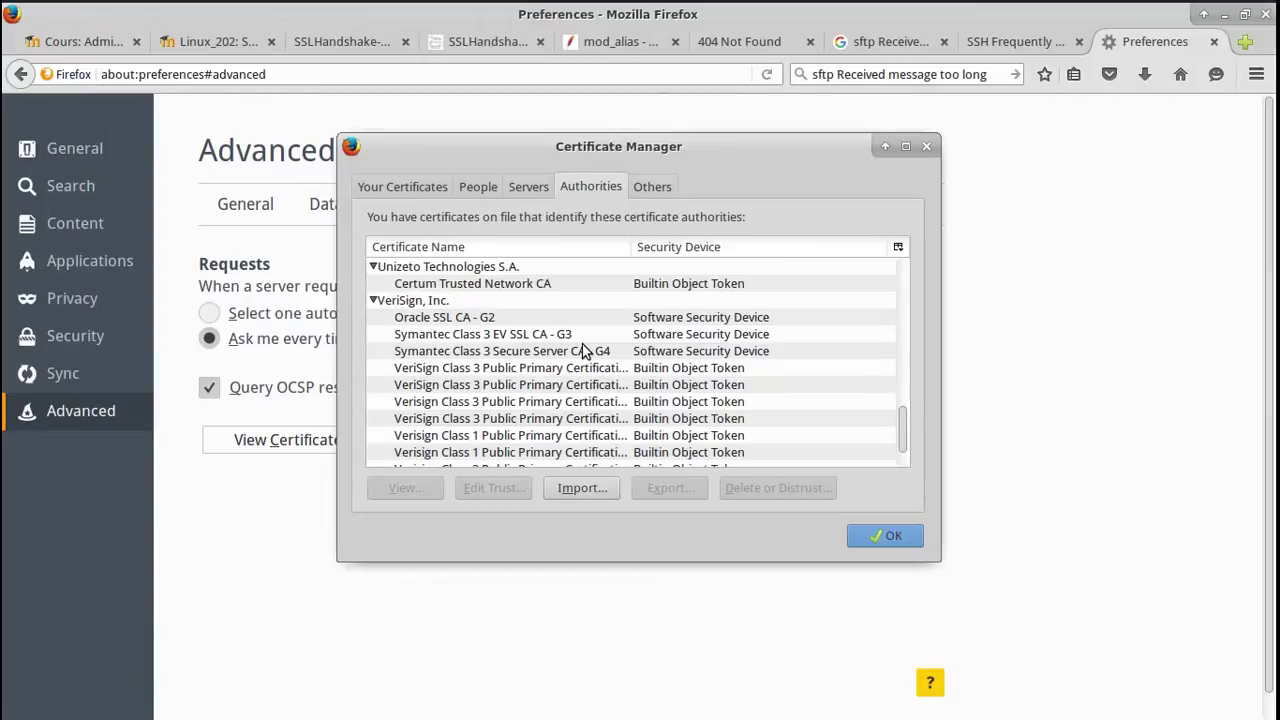
scroll(843, 364, down, 4)
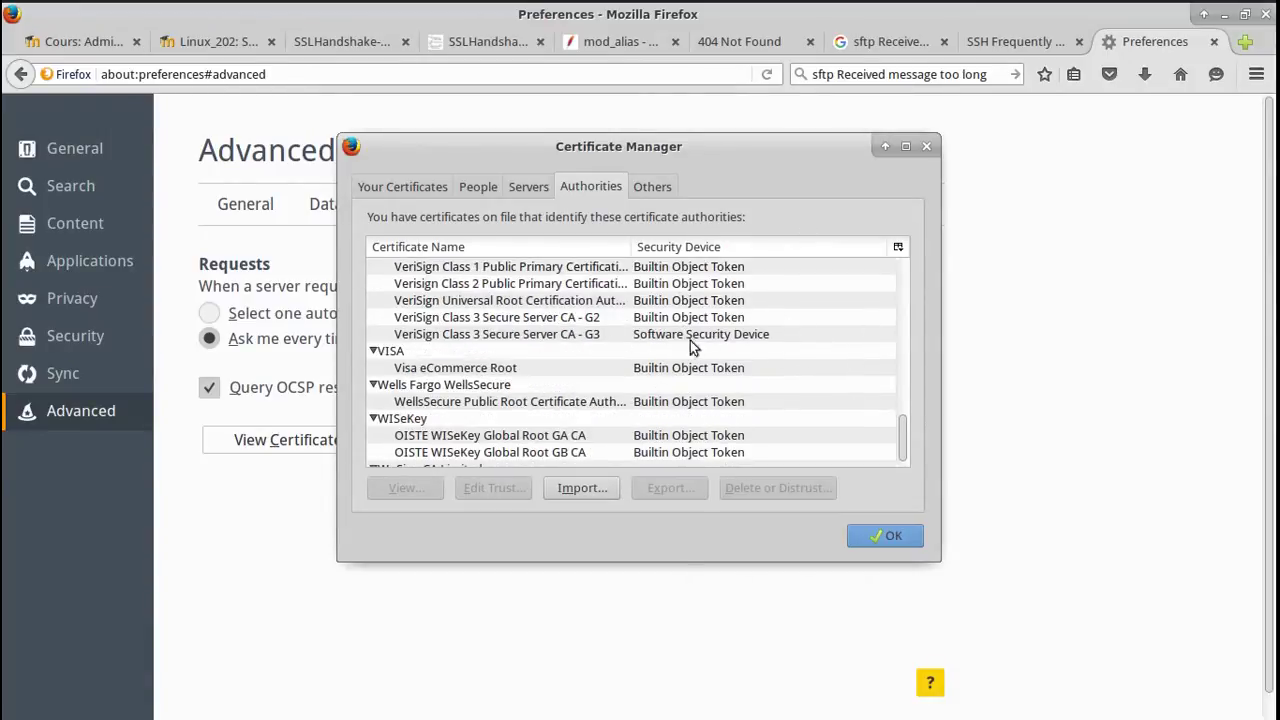
scroll(695, 358, up, 2)
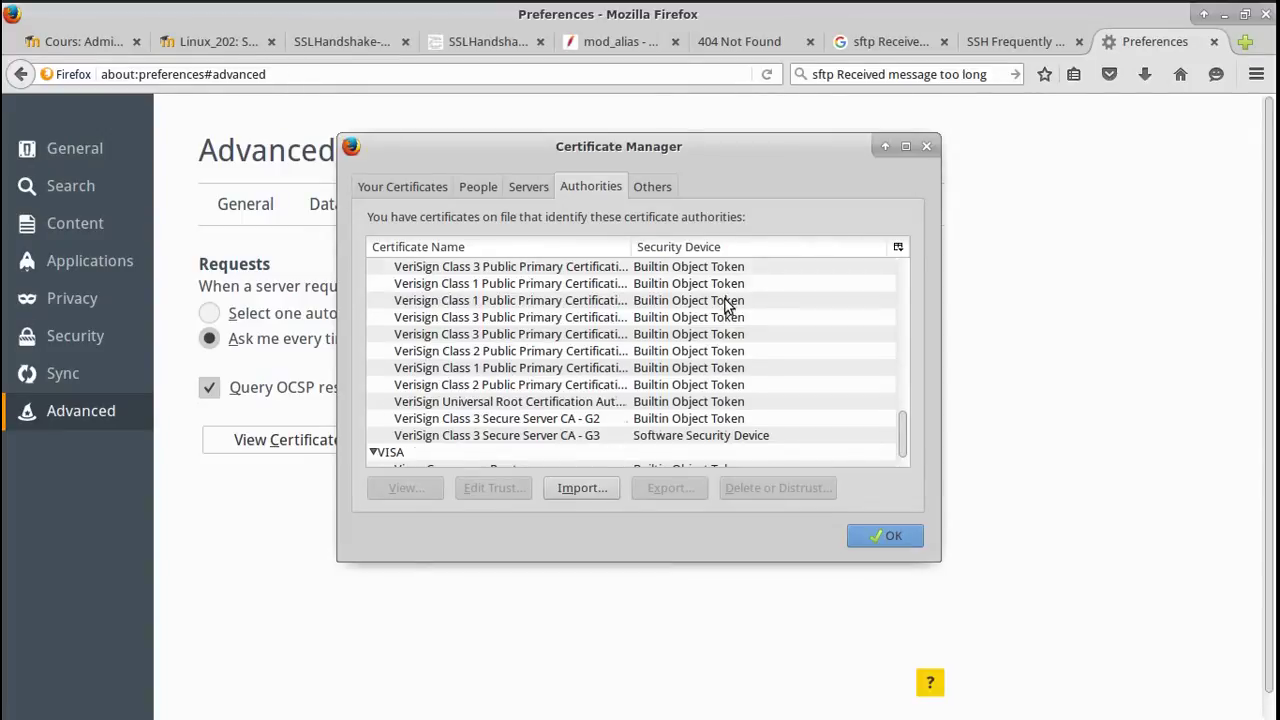
scroll(727, 315, up, 5)
scroll(740, 315, up, 5)
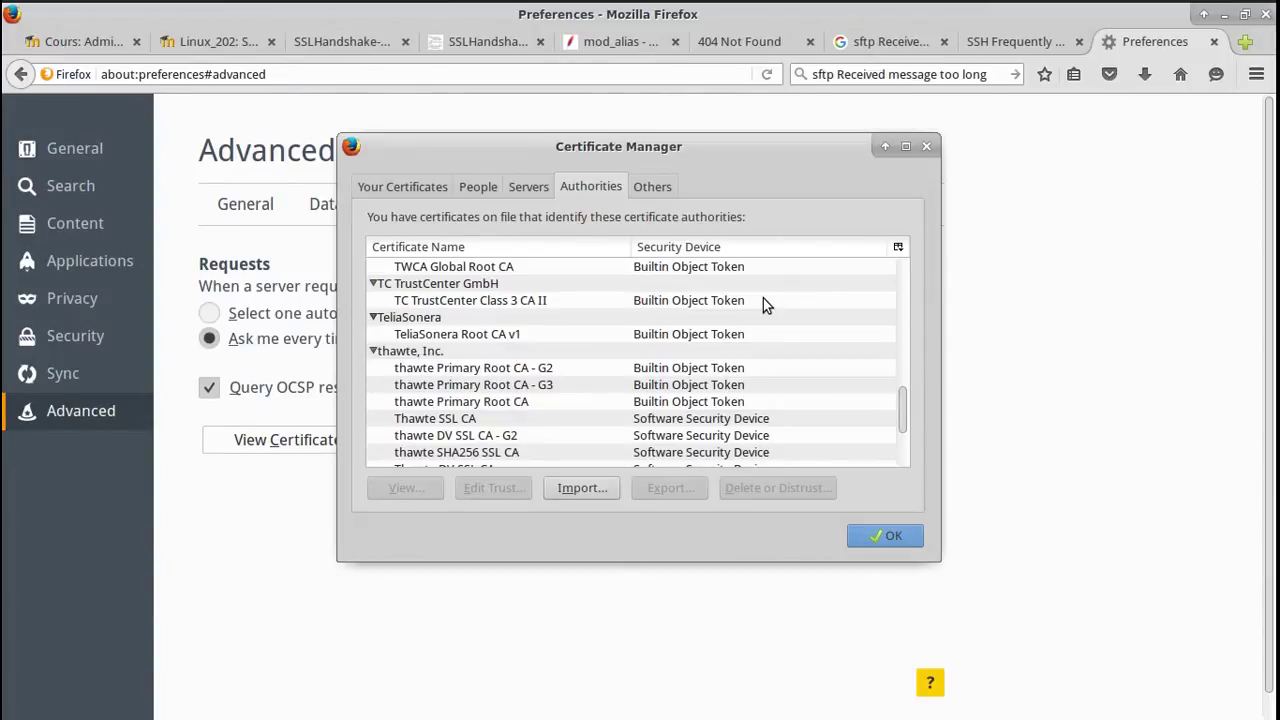
Close the Certificate Manager and go to the course page's paragraph on the OCSP revocation protocol
click(886, 535)
click(240, 42)
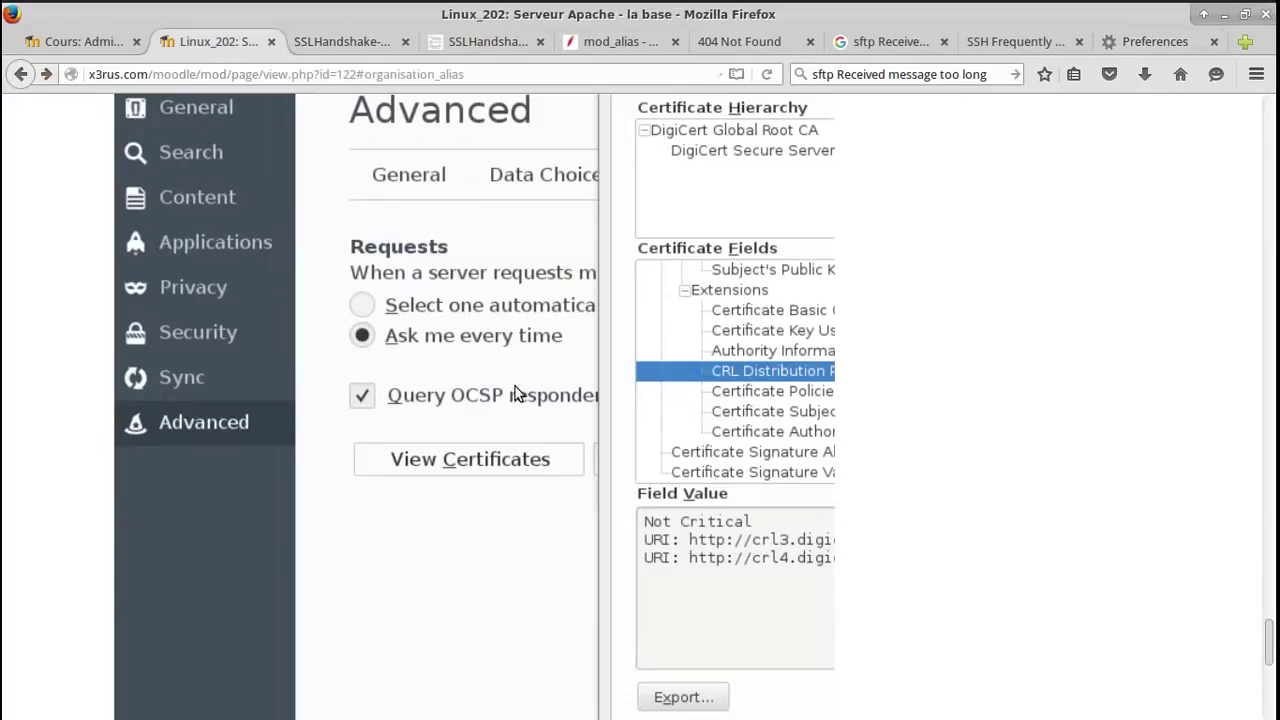
scroll(467, 421, down, 8)
scroll(478, 448, up, 4)
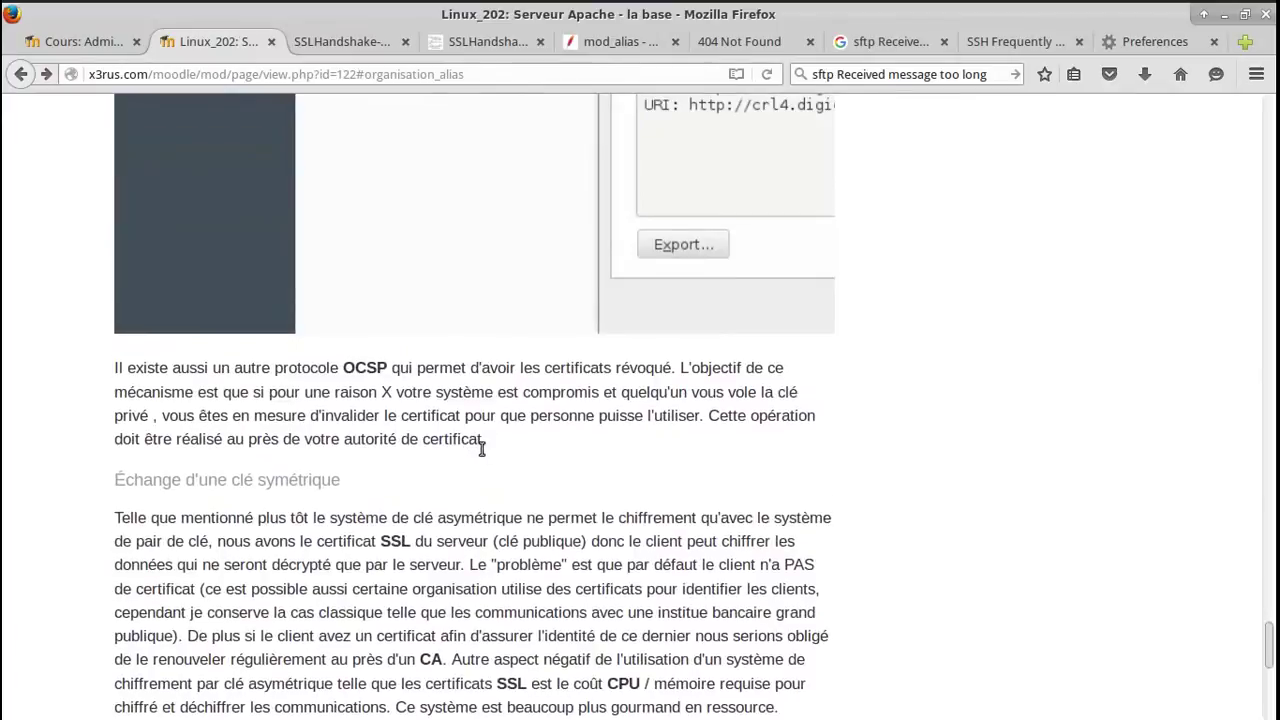
Highlight the word OCSP in the course text and return to the browser's certificate preferences
double_click(364, 368)
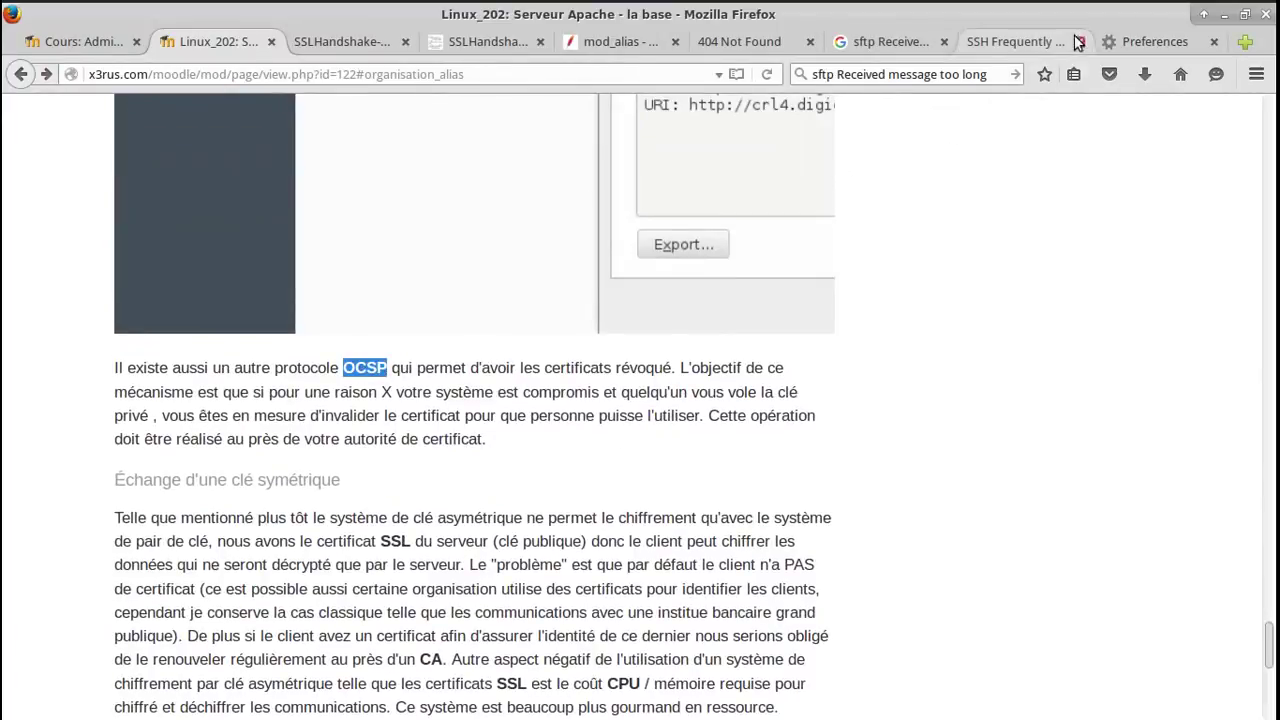
scroll(600, 430, down, 1)
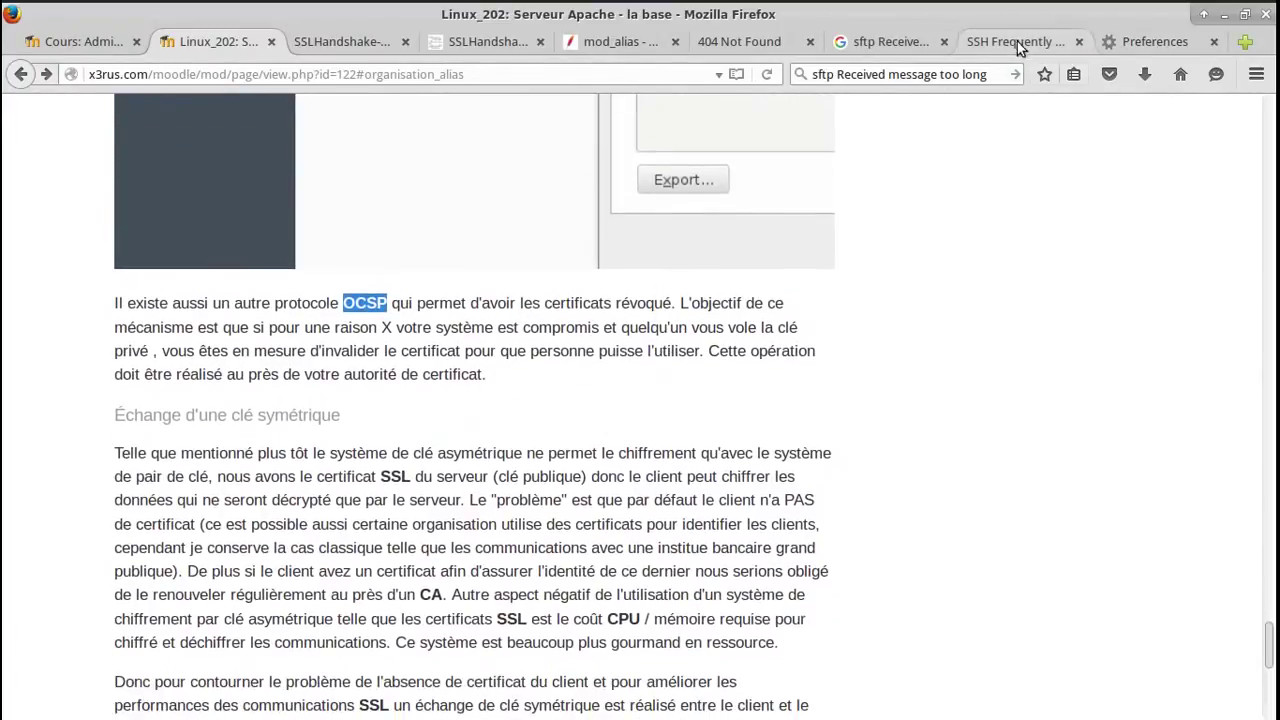
click(1120, 41)
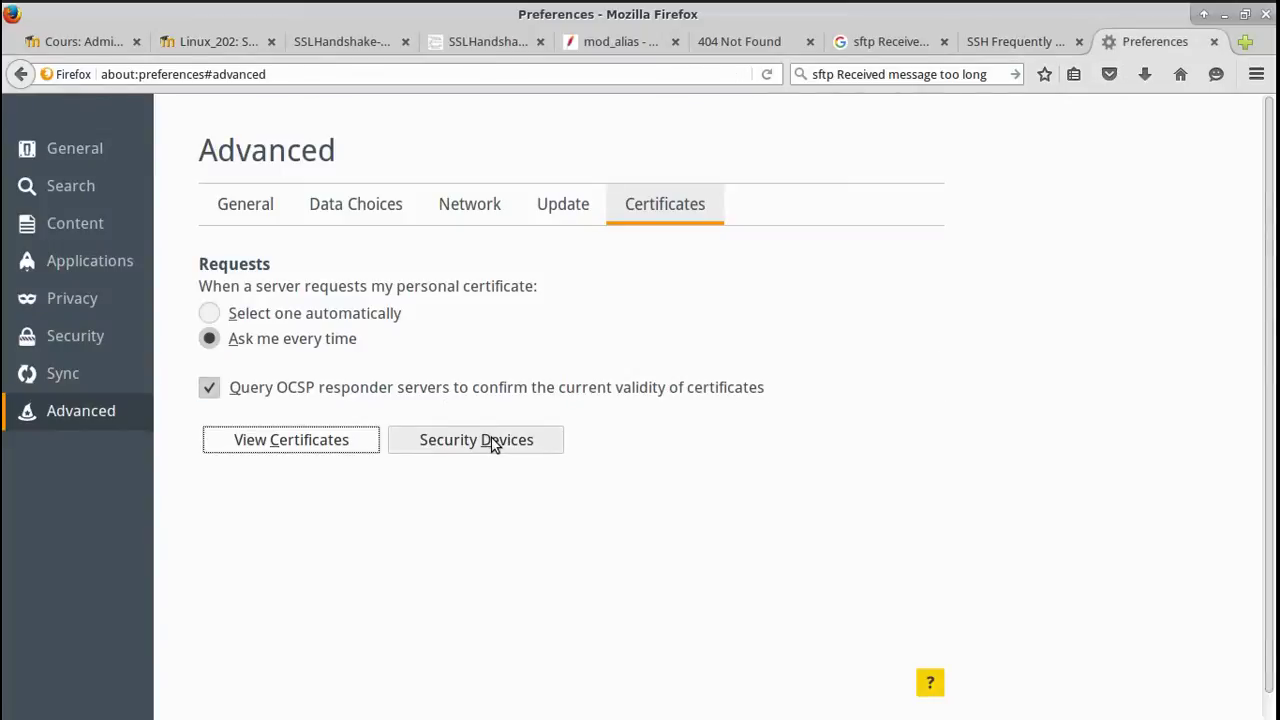